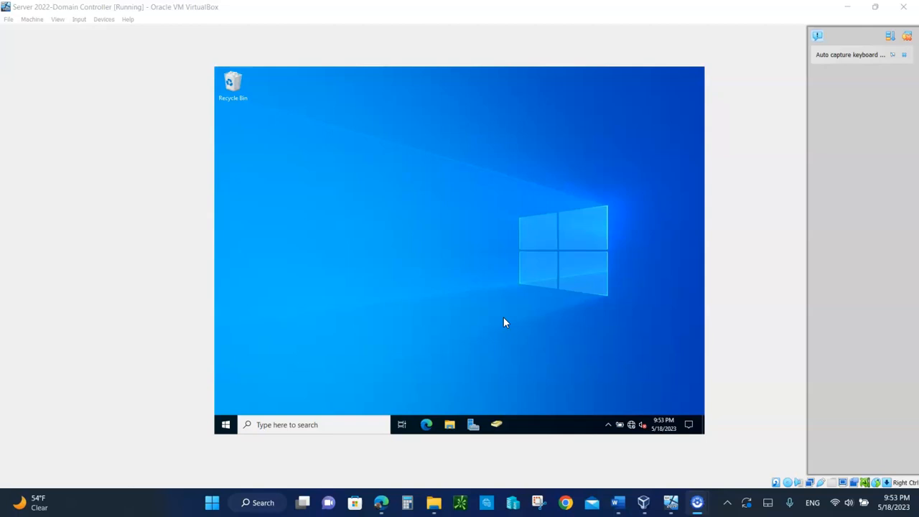
Show the five existing shares on MAWS2K22-DC, including demo, DEMO2 and DEMO3, under File and Storage Services > Shares
click(473, 425)
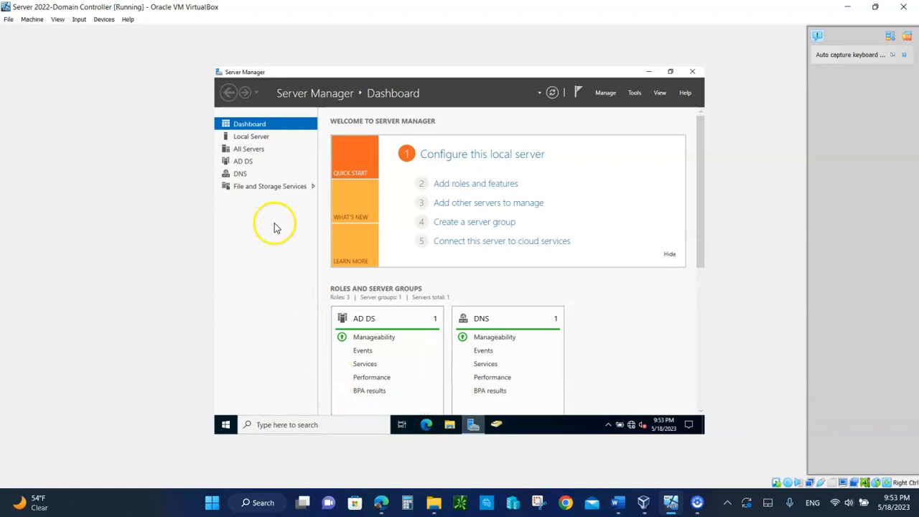
click(256, 188)
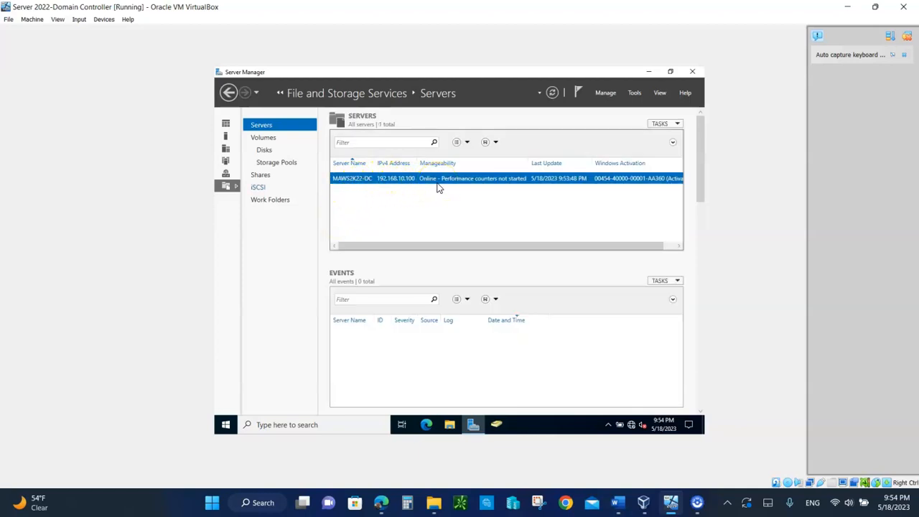
click(262, 176)
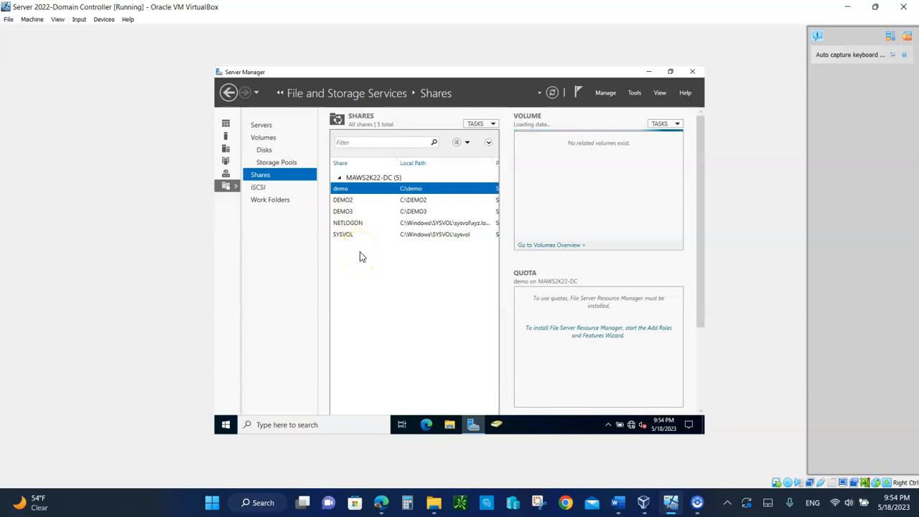
click(483, 125)
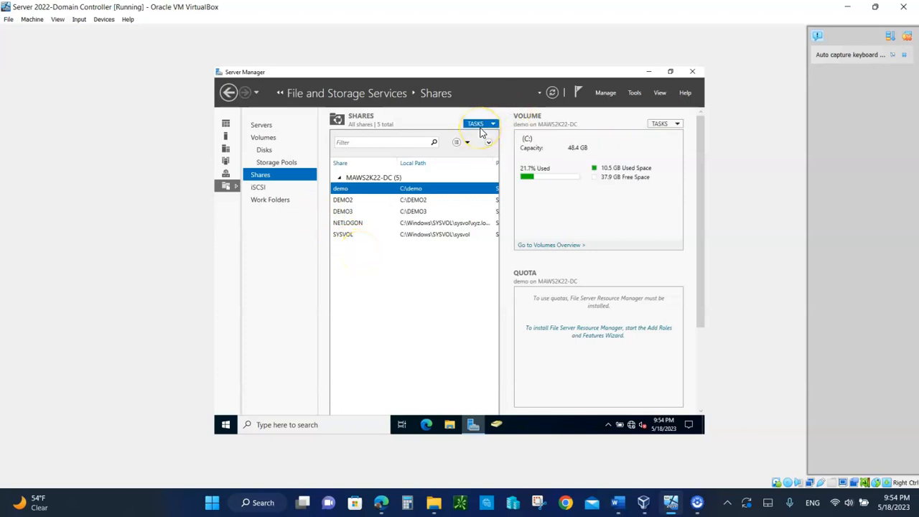
Start a quick SMB share on MAWS2K22-DC with the custom path C:\FolderREDIR$
click(493, 137)
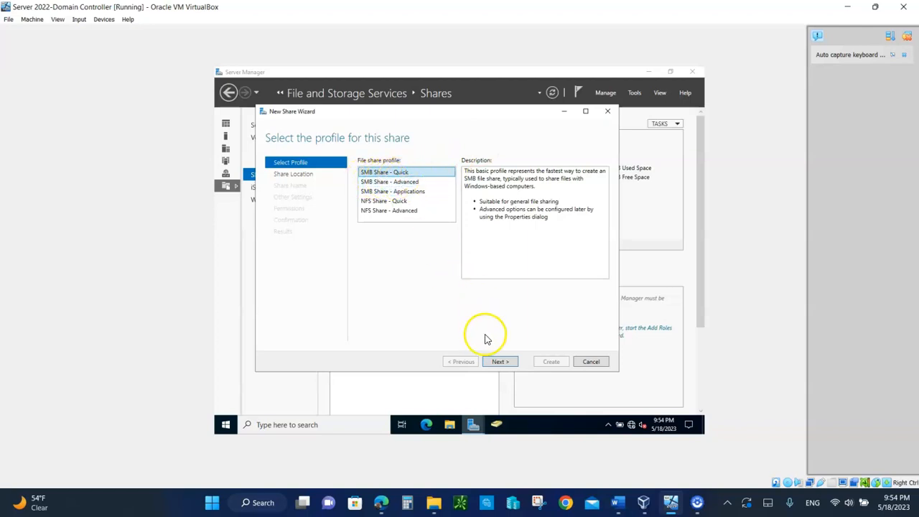
click(497, 363)
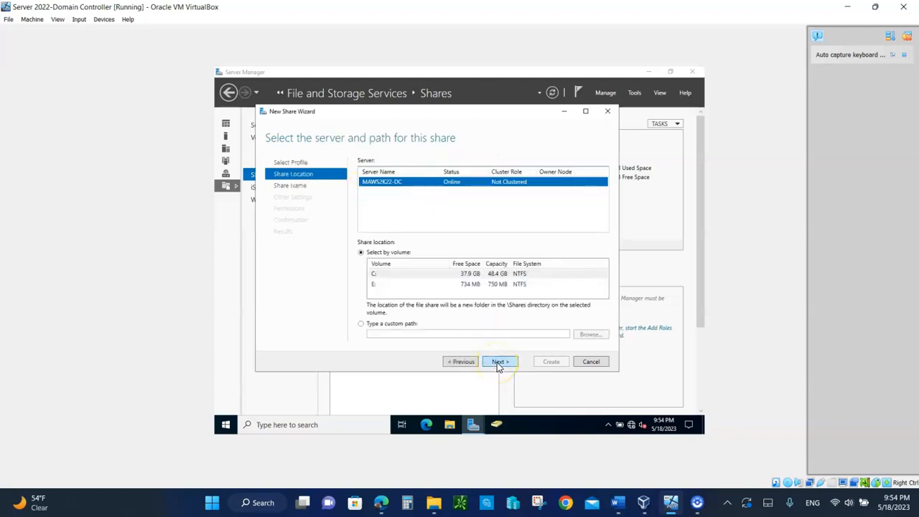
click(362, 325)
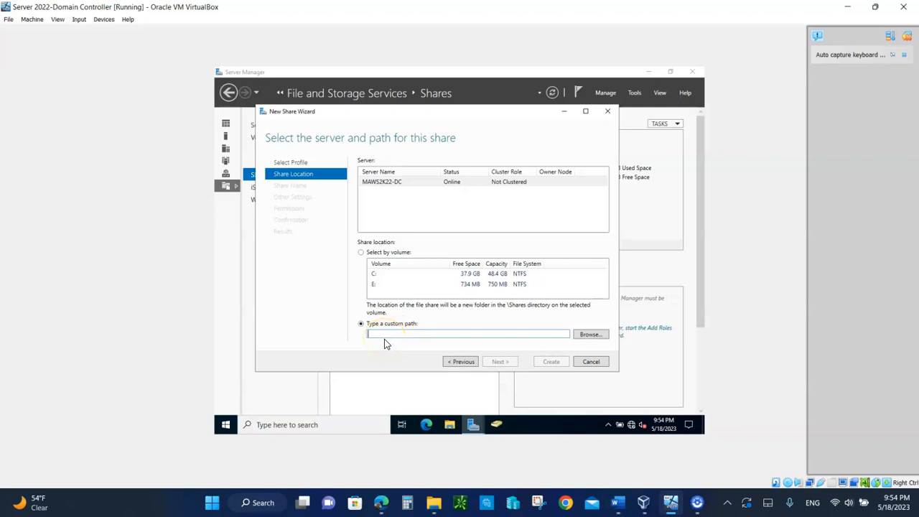
text(C)
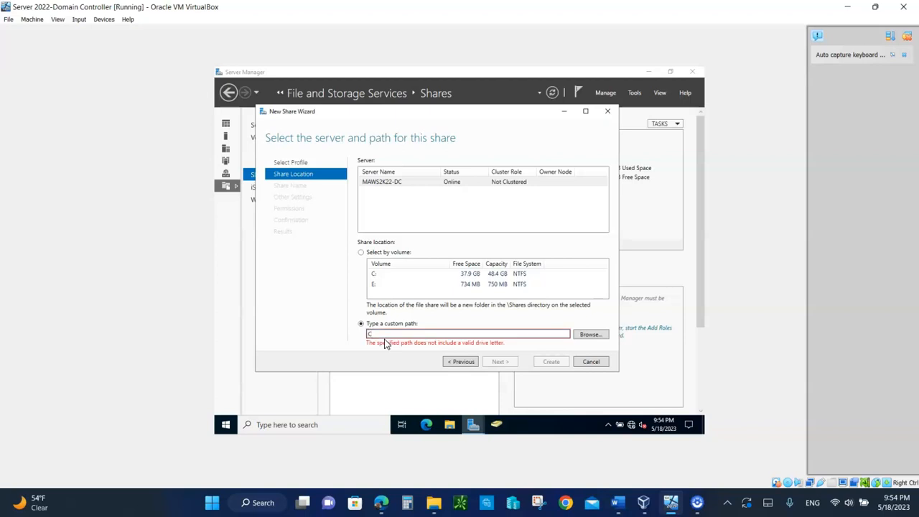
text(:\)
key(BackSpace)
key(BackSpace)
text(:)
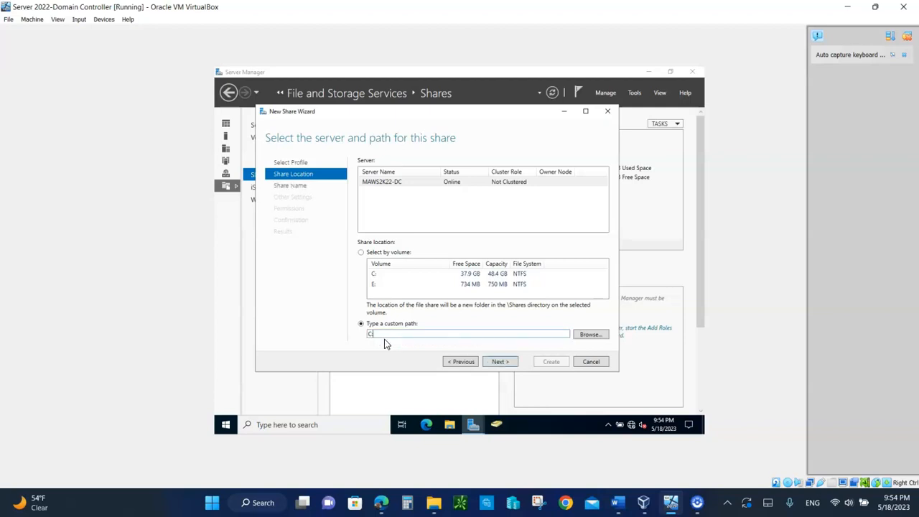
text(\FolderREDIR$)
Keep the share name FolderREDIR$, copy its remote path, and let the wizard create the missing folder
click(500, 361)
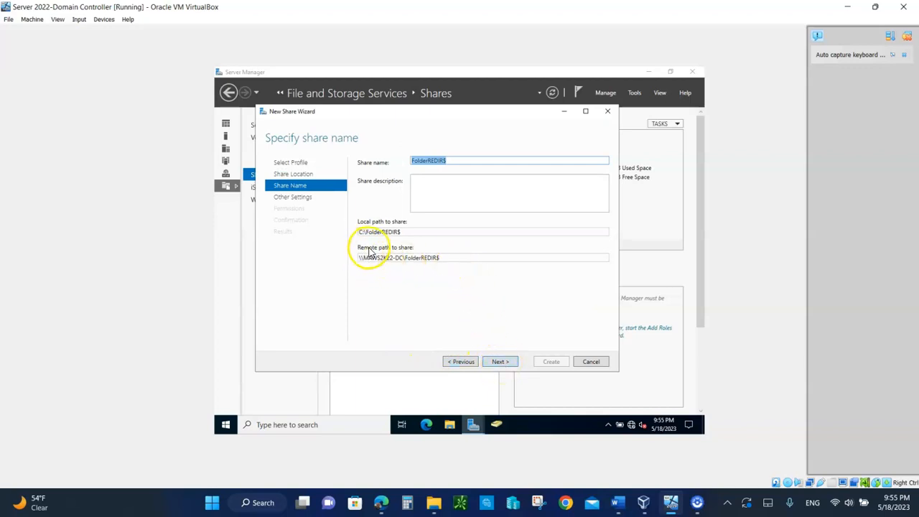
double_click(445, 259)
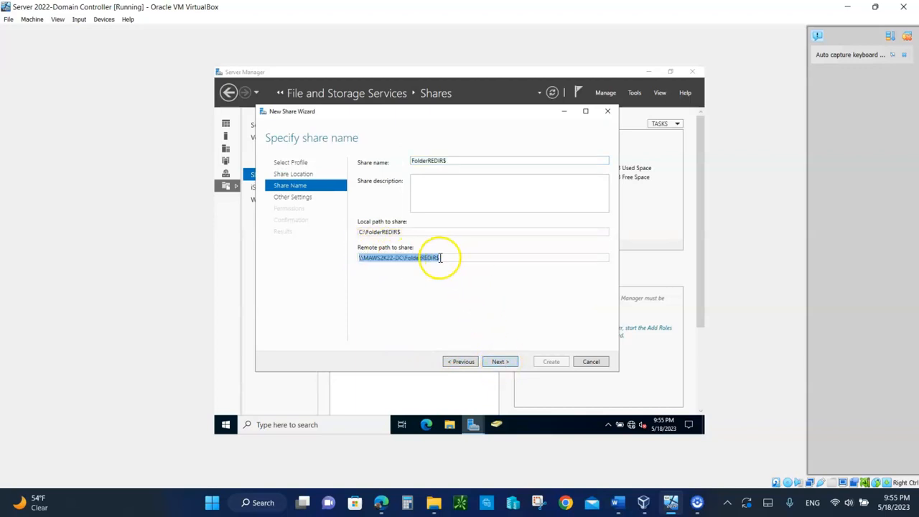
right_click(397, 259)
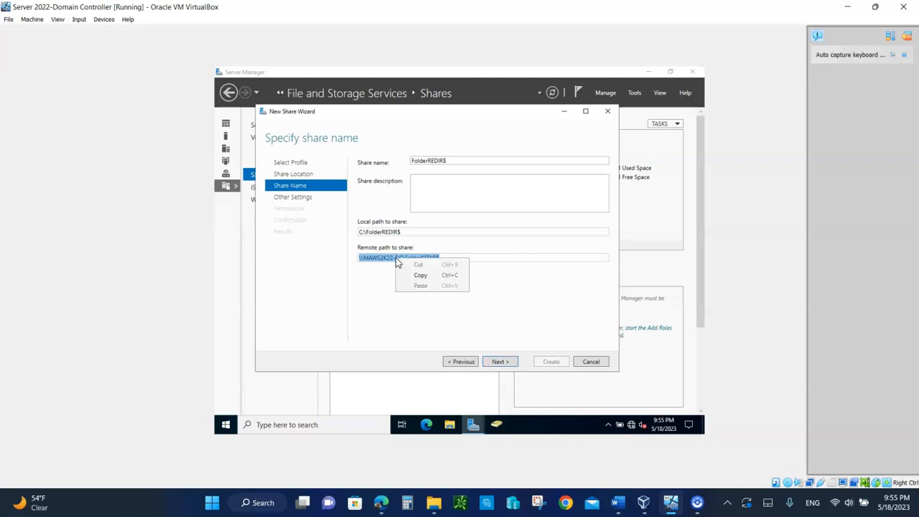
click(421, 276)
click(499, 364)
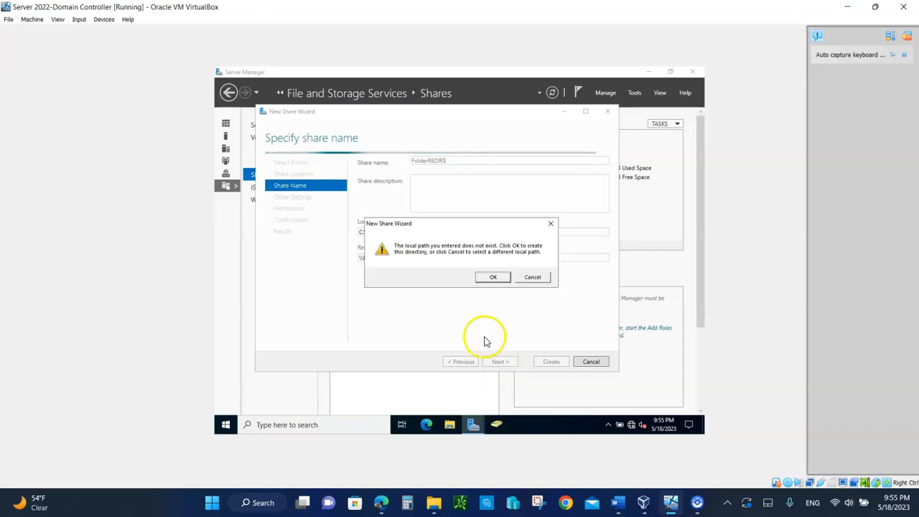
click(488, 278)
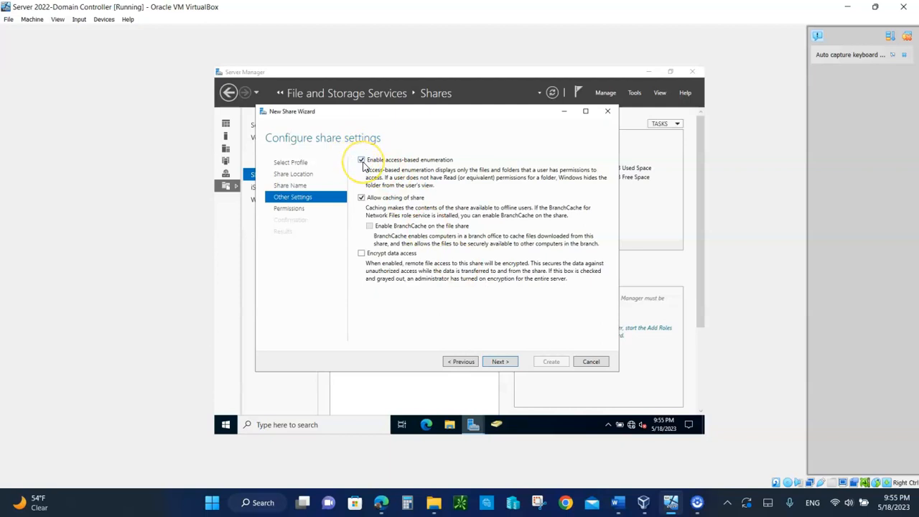
click(501, 362)
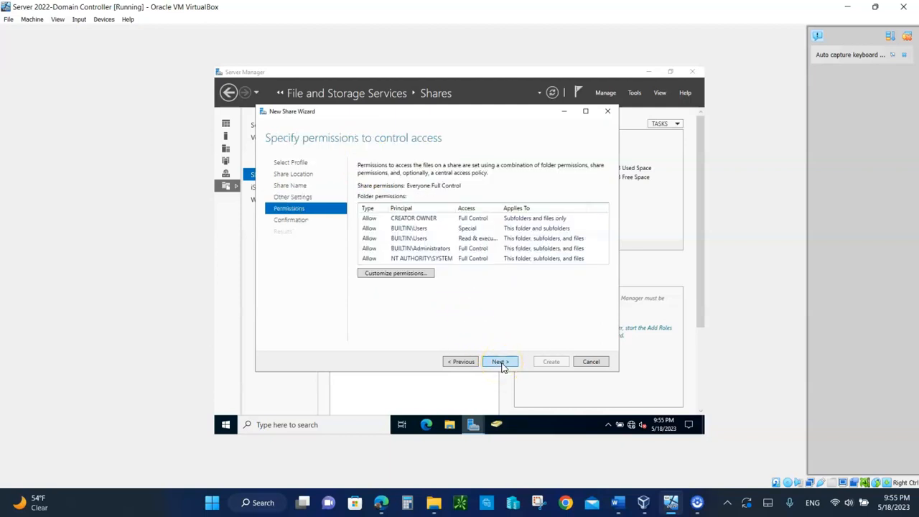
Open the folder's customized permissions and try removing the Users Read & execute entry, dismissing the warning
click(392, 275)
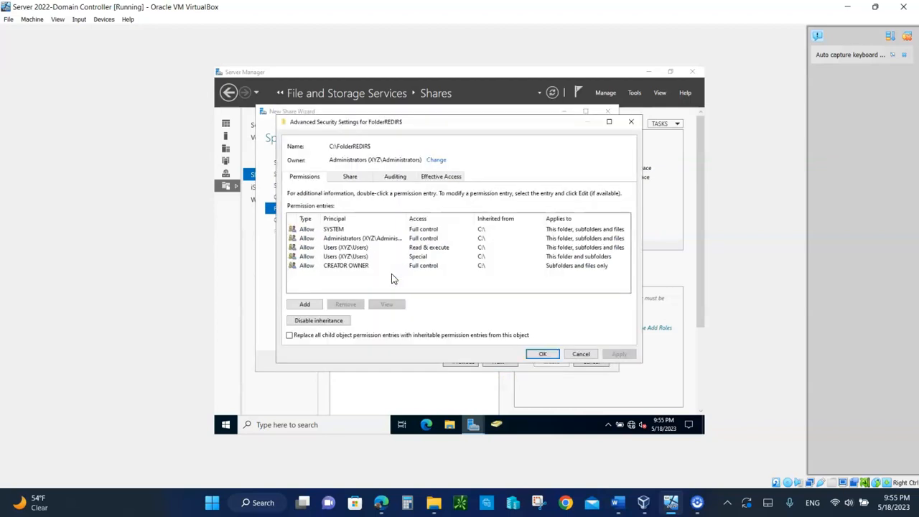
click(335, 248)
click(346, 304)
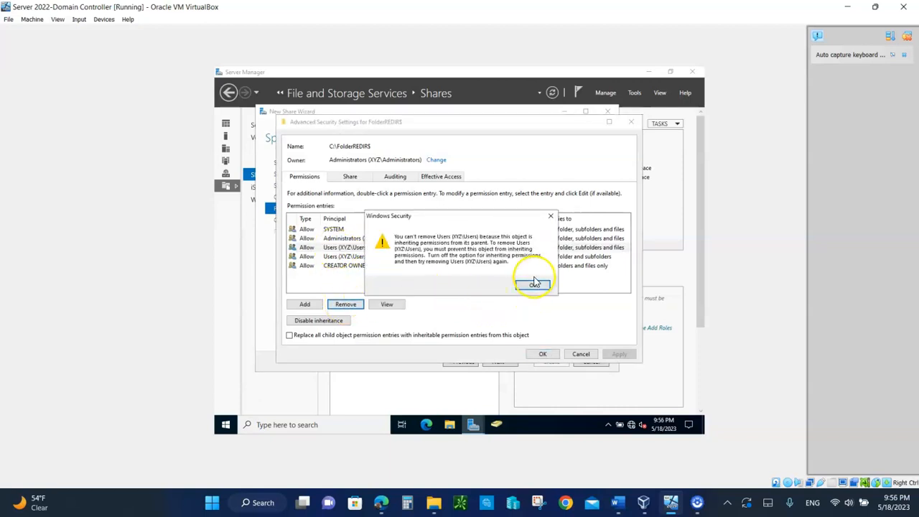
click(534, 284)
click(533, 285)
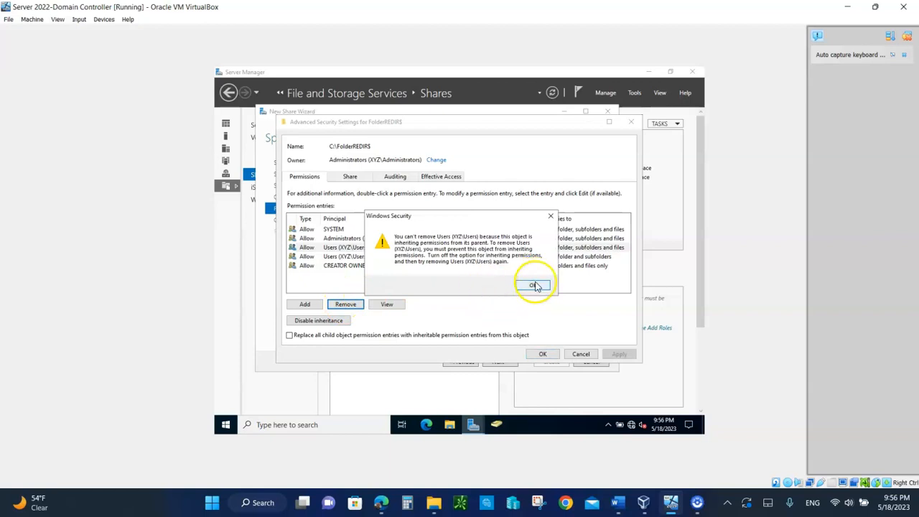
Convert inherited permissions to explicit entries, remove both Users entries, and add a new permission entry
click(311, 323)
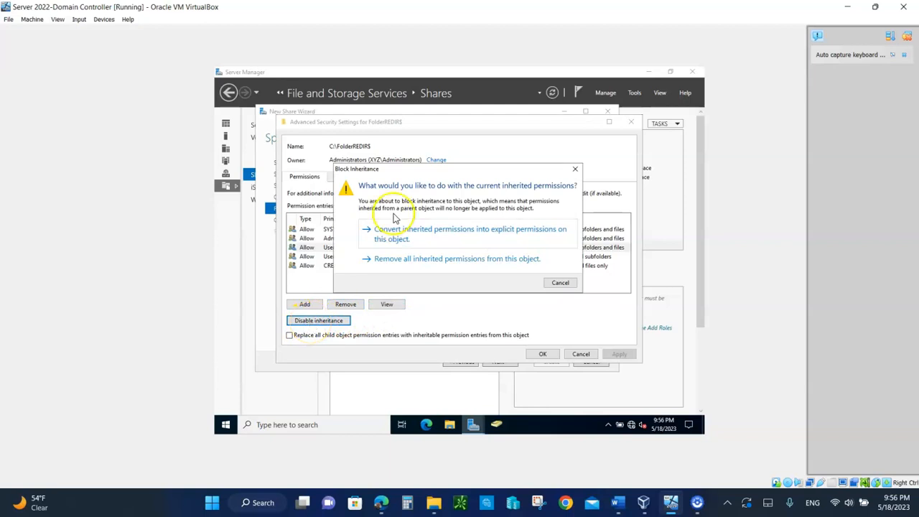
click(473, 240)
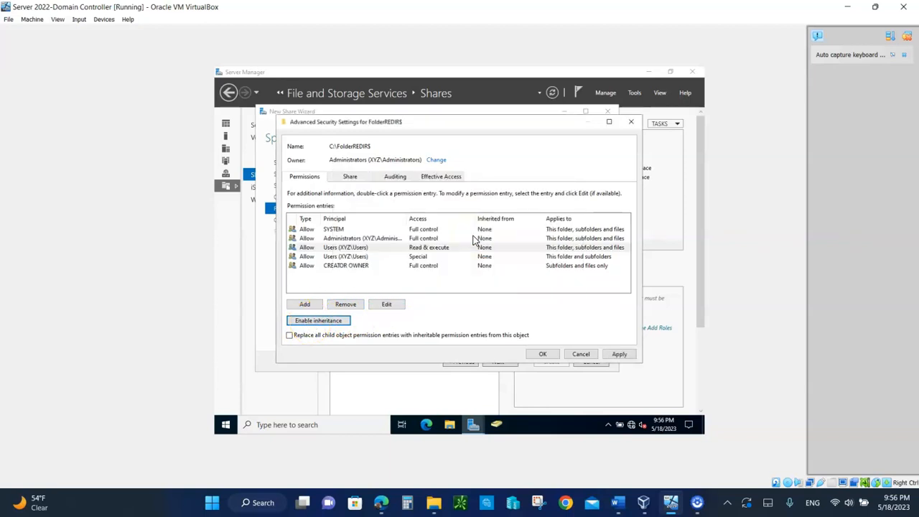
click(349, 247)
click(346, 305)
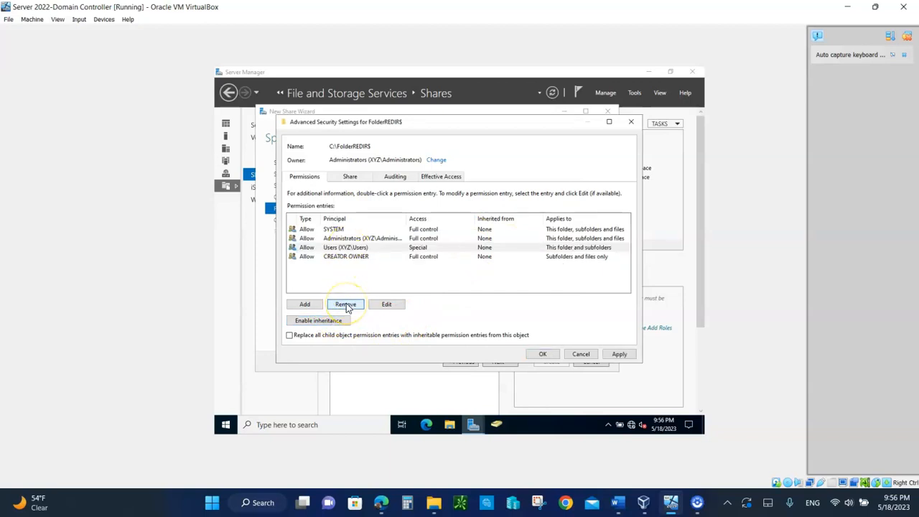
click(353, 248)
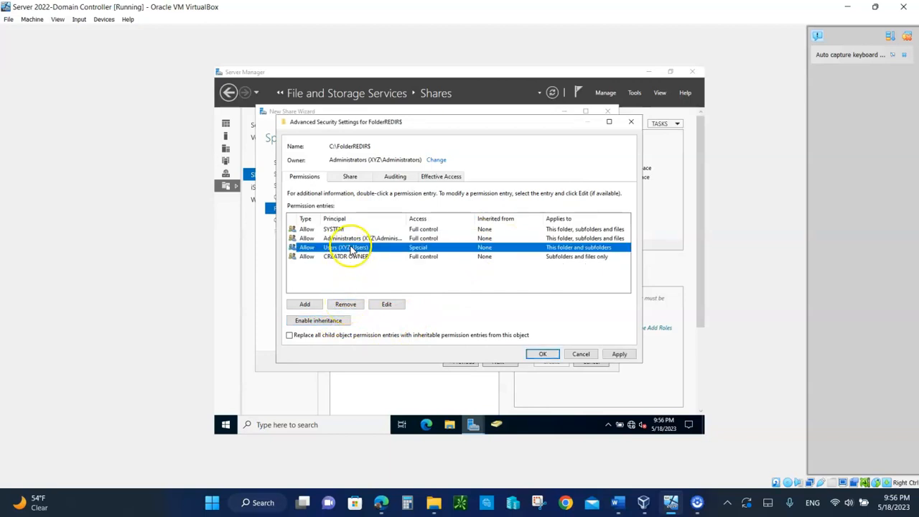
click(345, 303)
click(302, 308)
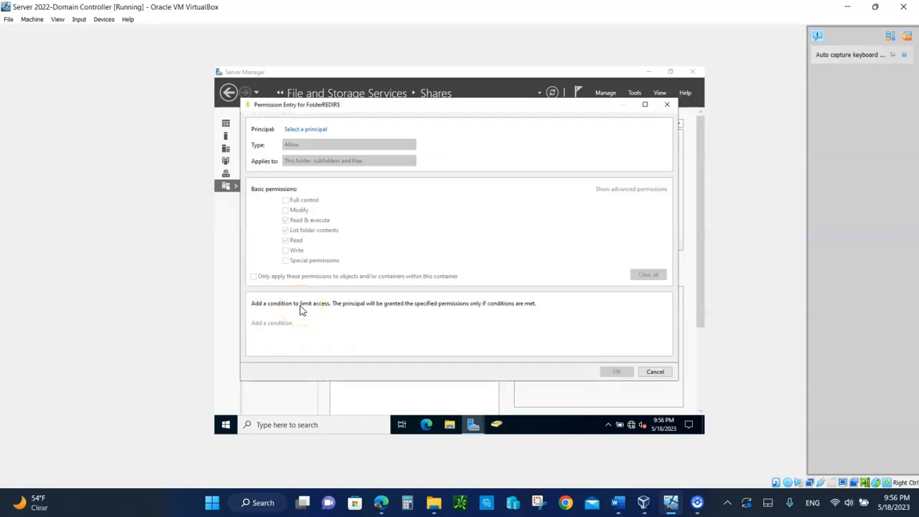
Resolve the typed partial name to a domain user and set it as the entry's principal
click(310, 131)
click(257, 195)
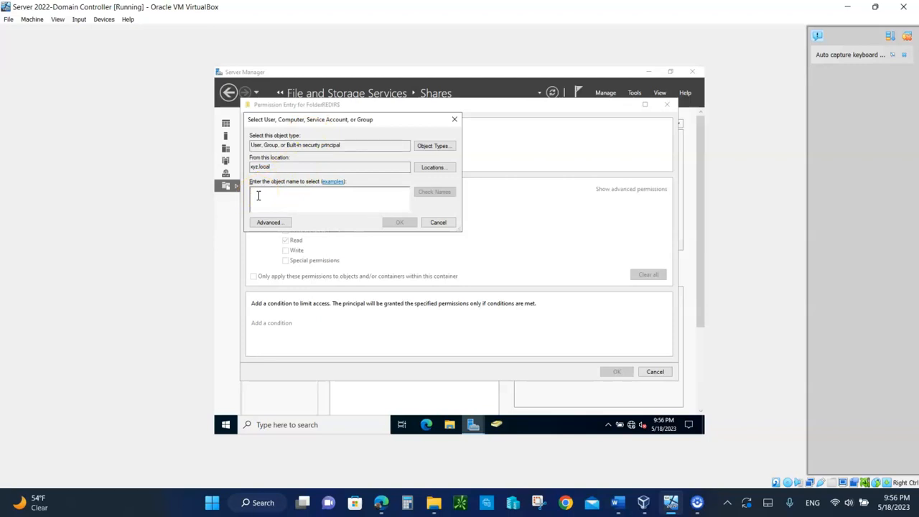
text(mik)
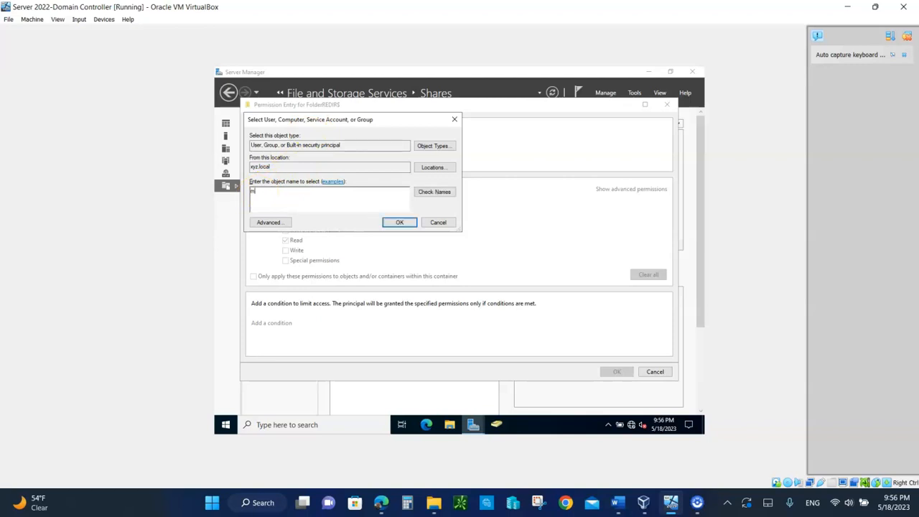
click(311, 191)
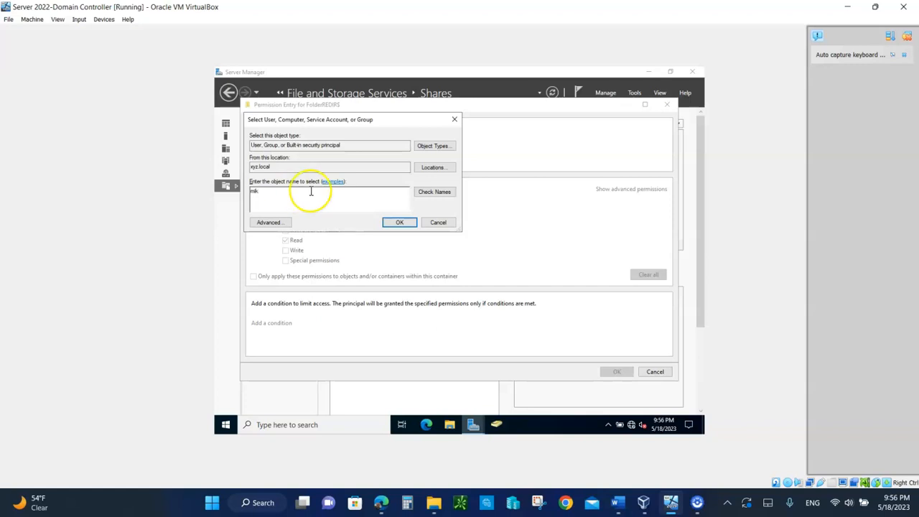
click(431, 195)
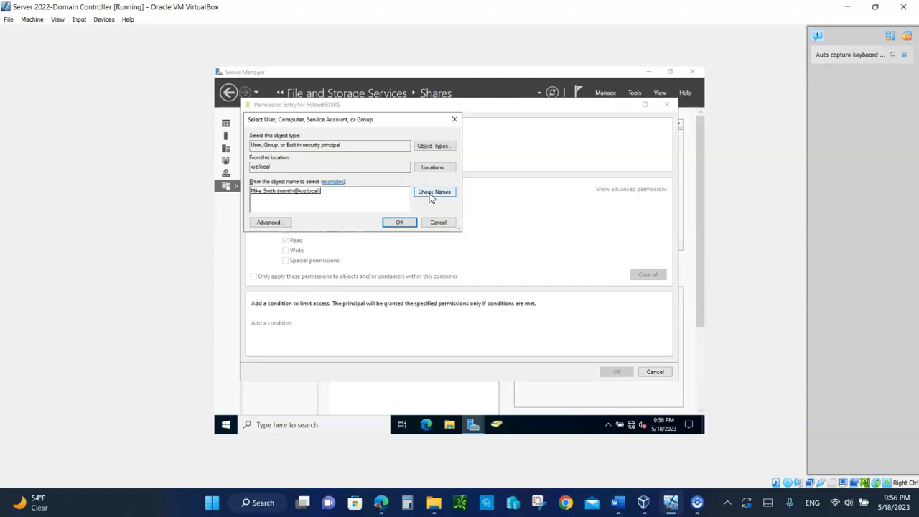
click(398, 221)
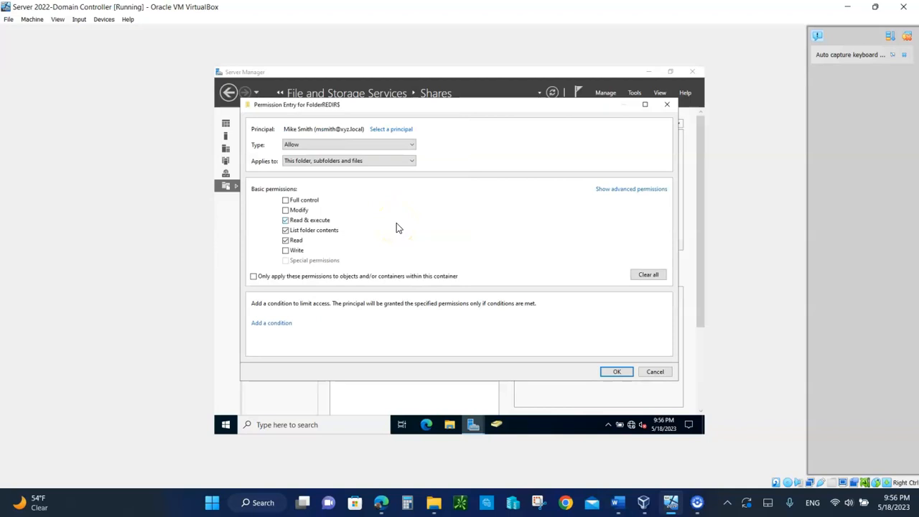
In advanced permissions, uncheck Traverse folder / execute file and apply only within this container
click(632, 190)
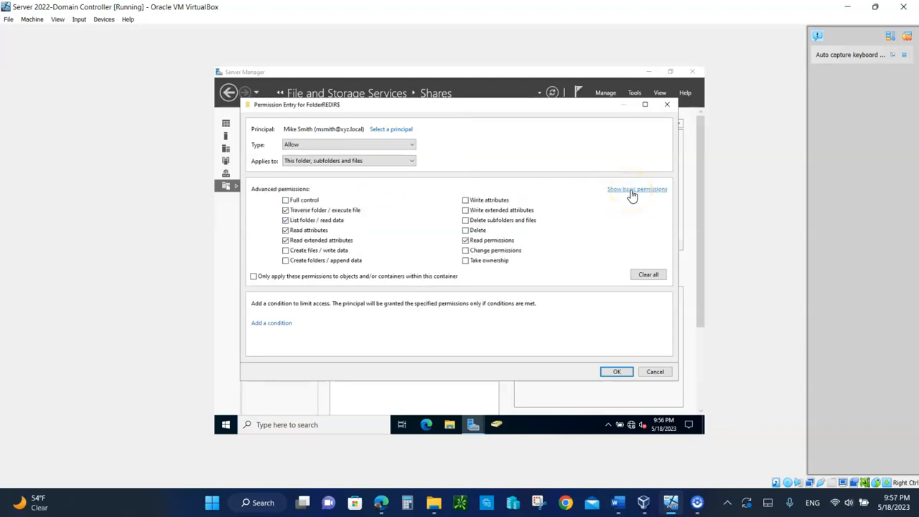
click(285, 210)
click(253, 277)
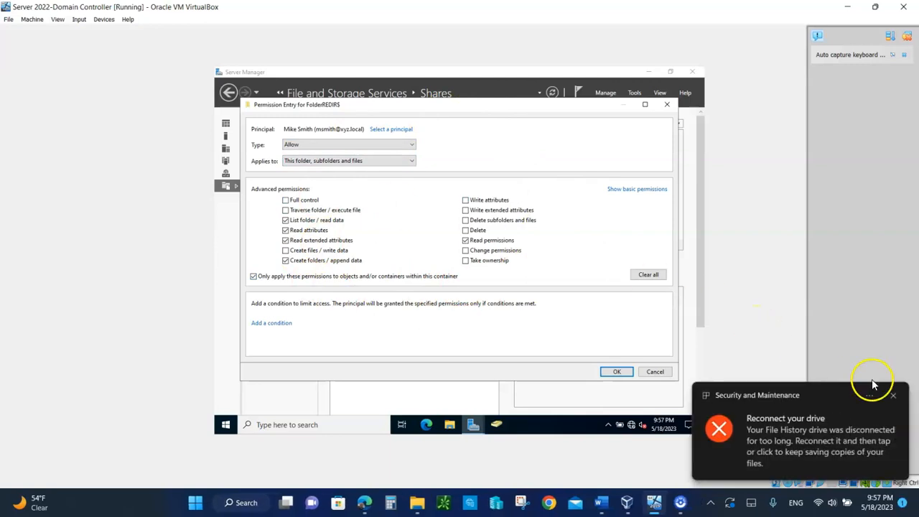
click(894, 397)
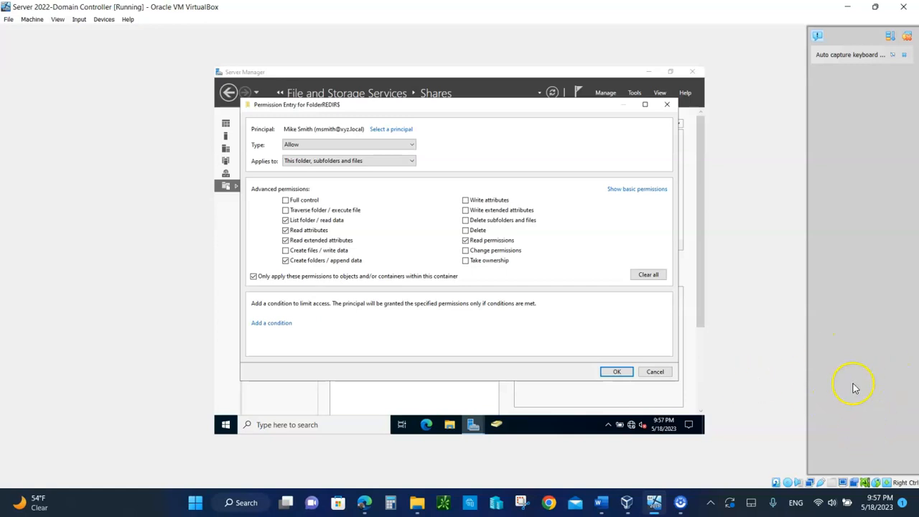
Save the permission entry, apply the security settings, and create the FolderREDIR$ share at C:\FolderREDIR$
click(616, 371)
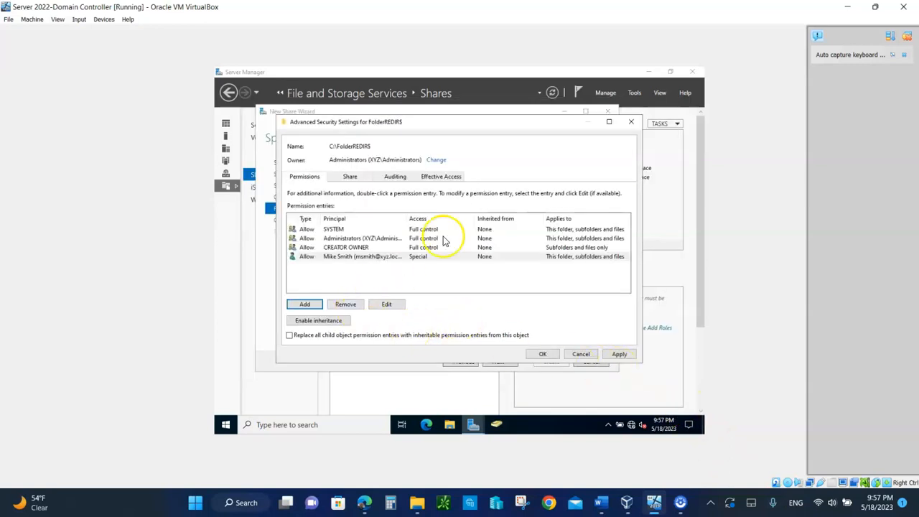
click(620, 354)
click(543, 354)
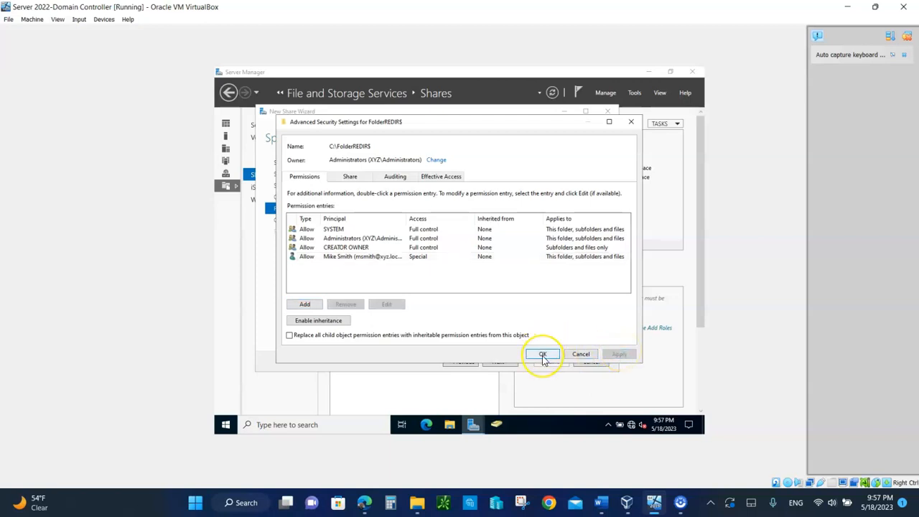
click(501, 361)
click(551, 362)
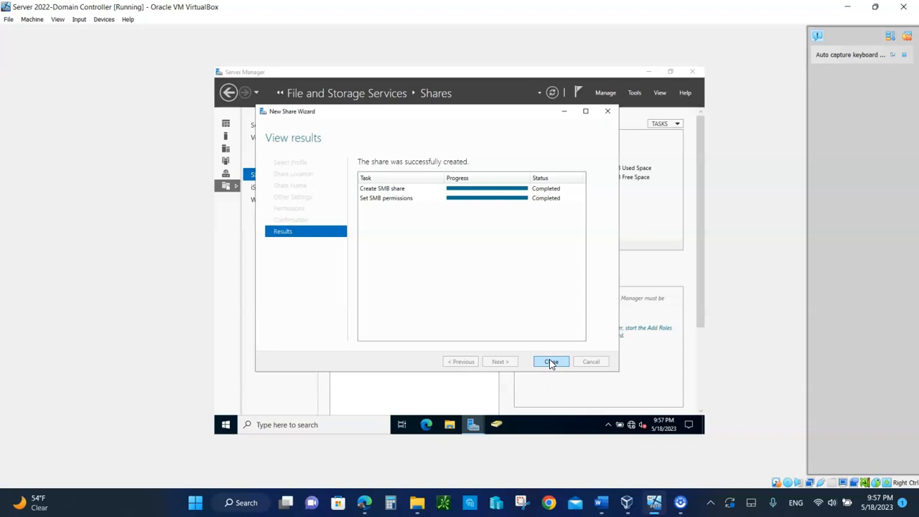
click(550, 362)
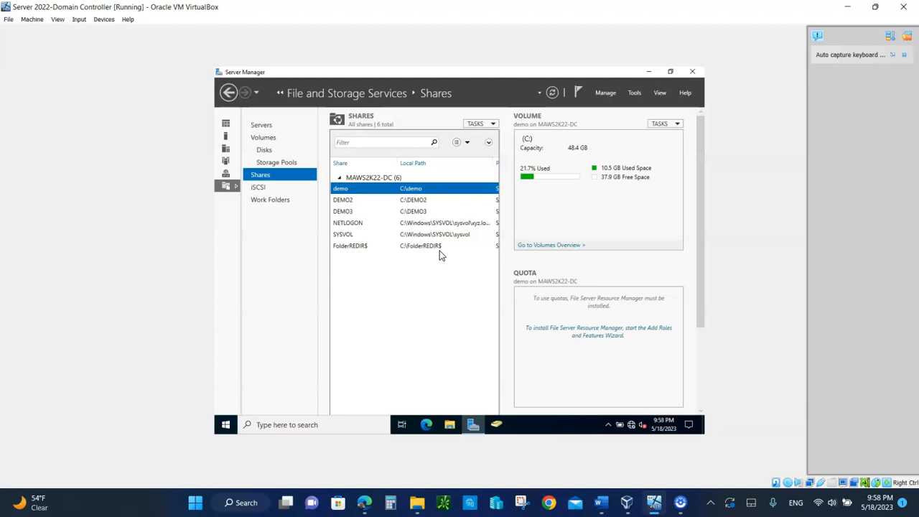
Launch Group Policy Management from the Server Manager Tools menu
click(636, 93)
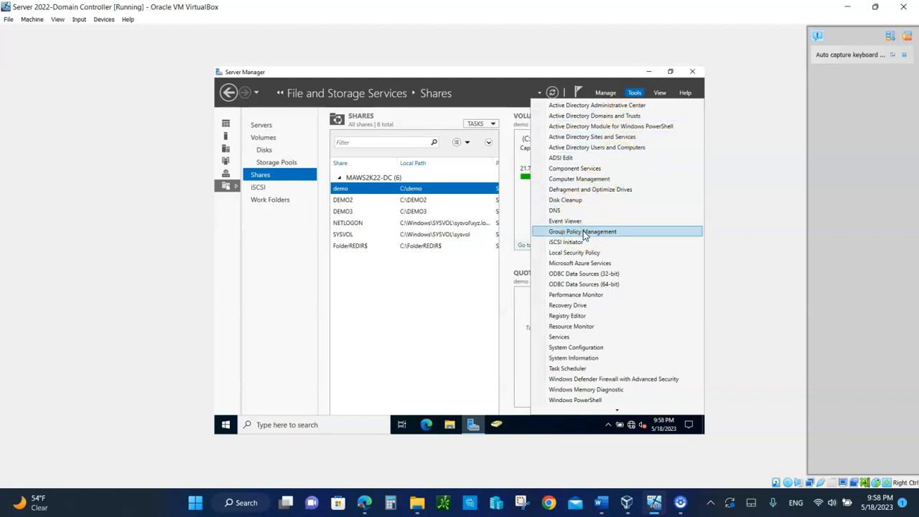
click(584, 233)
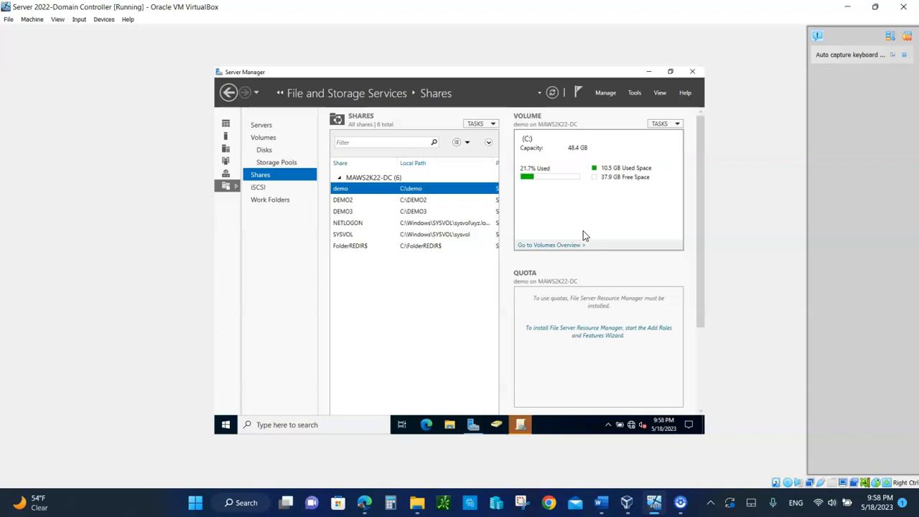
click(522, 425)
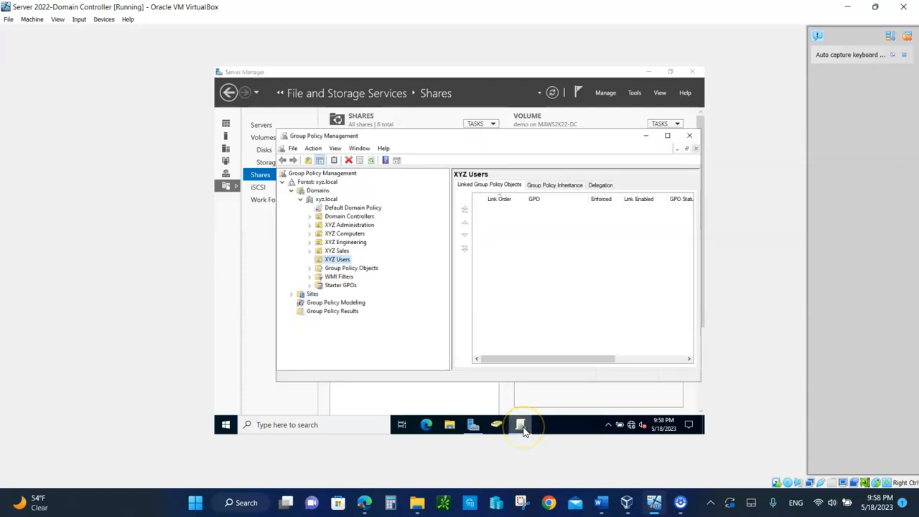
click(521, 425)
right_click(524, 429)
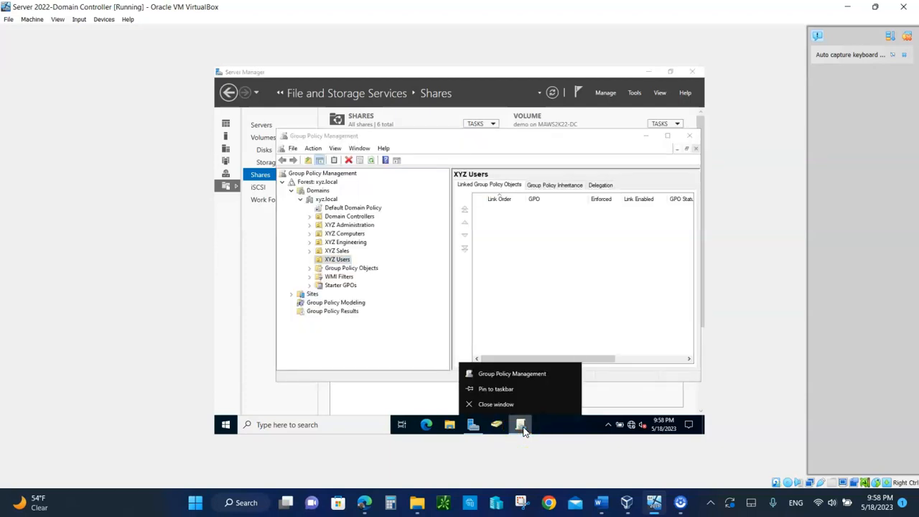
click(494, 389)
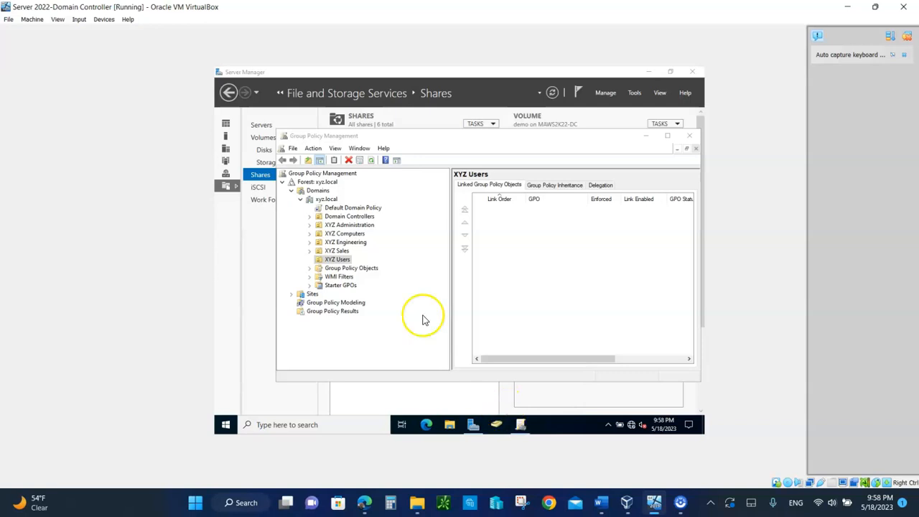
Expand Forest: xyz.local > Domains > xyz.local and show its Group Policy Objects
click(283, 183)
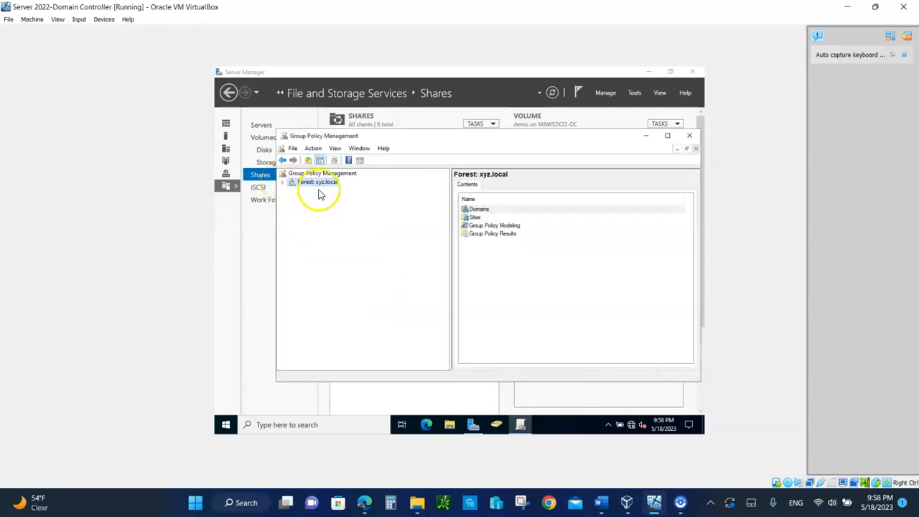
click(285, 183)
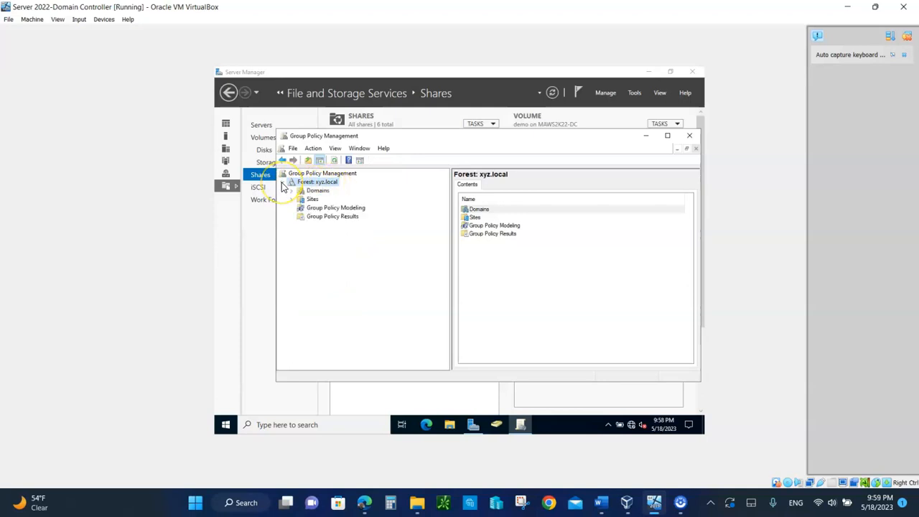
click(291, 190)
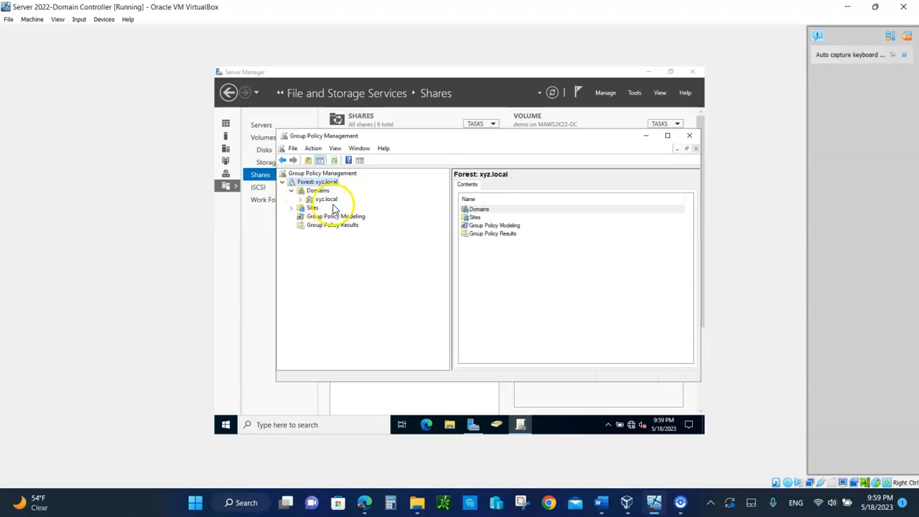
click(301, 199)
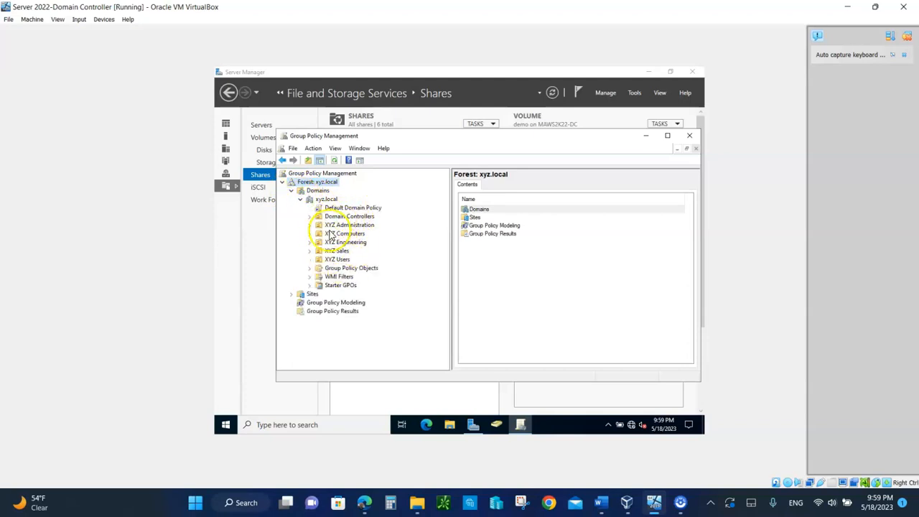
click(309, 270)
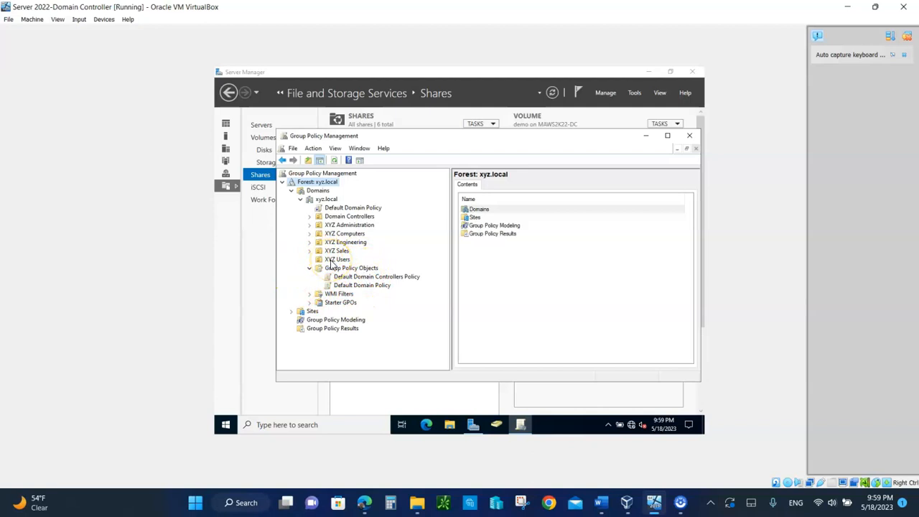
right_click(332, 260)
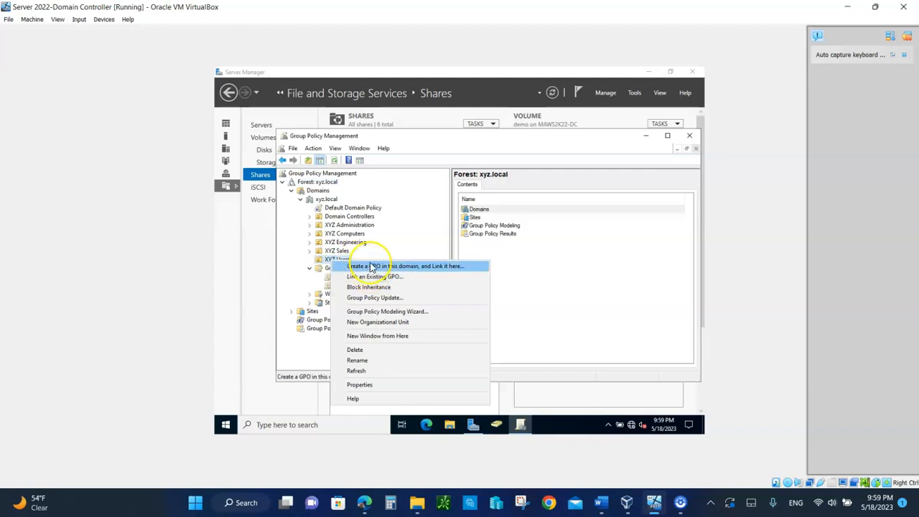
click(296, 260)
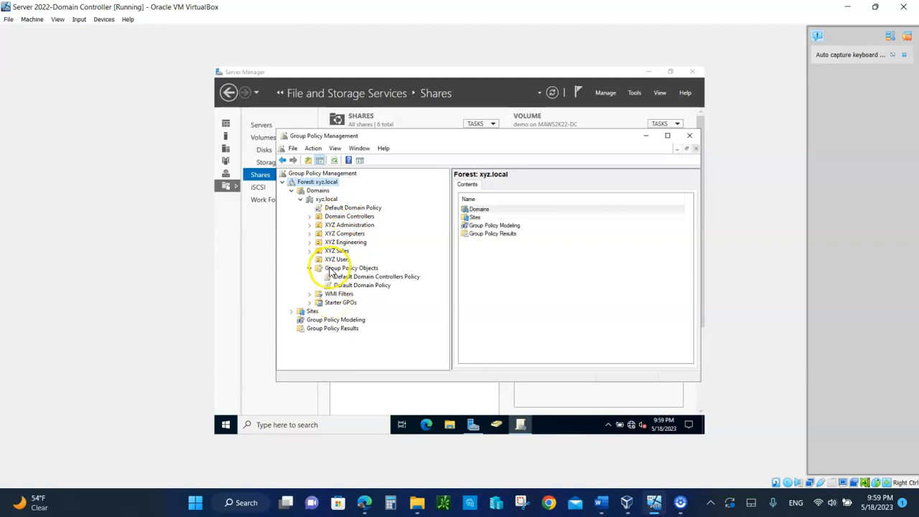
click(332, 269)
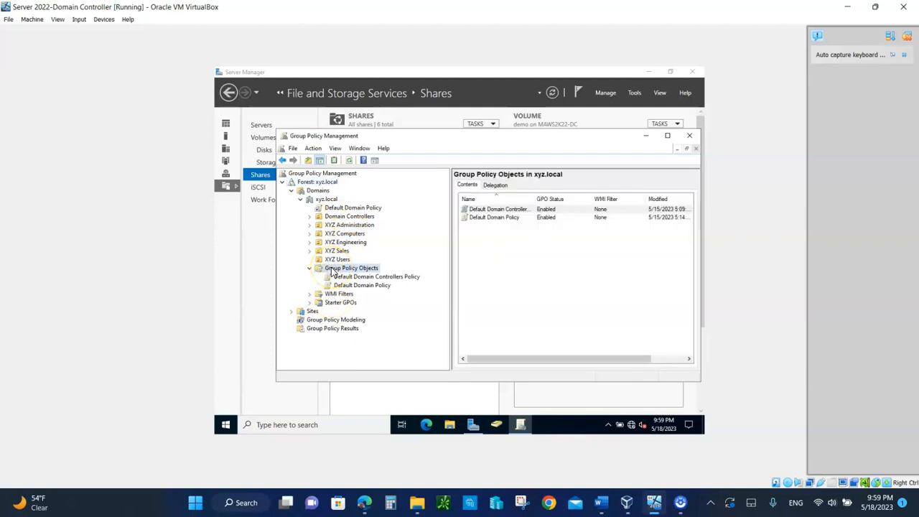
right_click(332, 271)
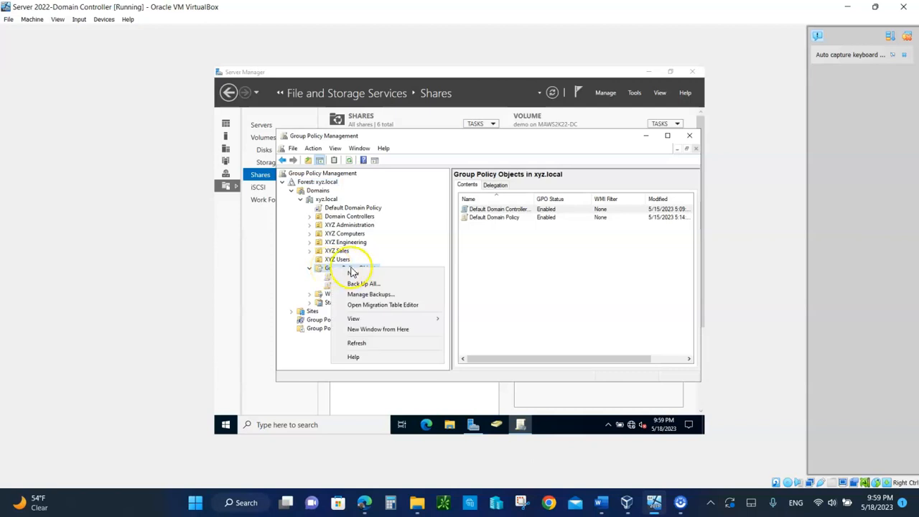
Create a new GPO named 'Folder redirection GPO' under Group Policy Objects in xyz.local
click(352, 273)
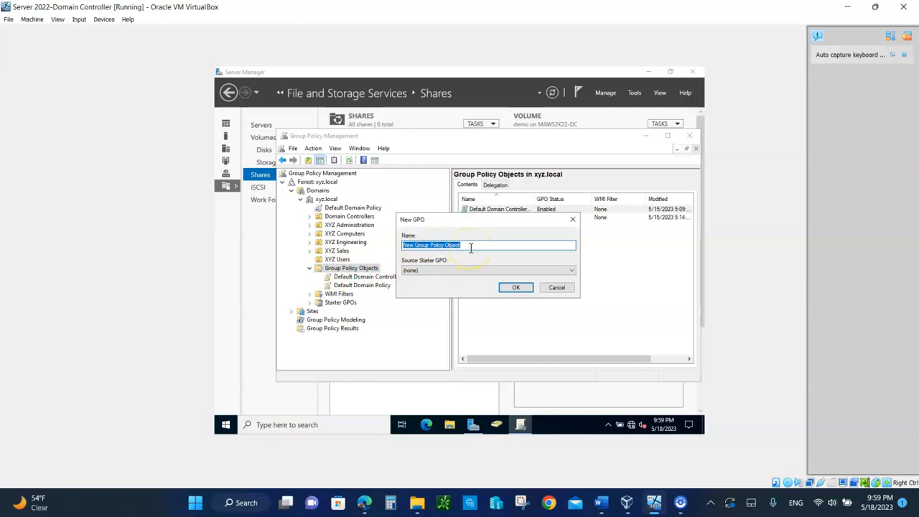
text(Folder redirection GPO)
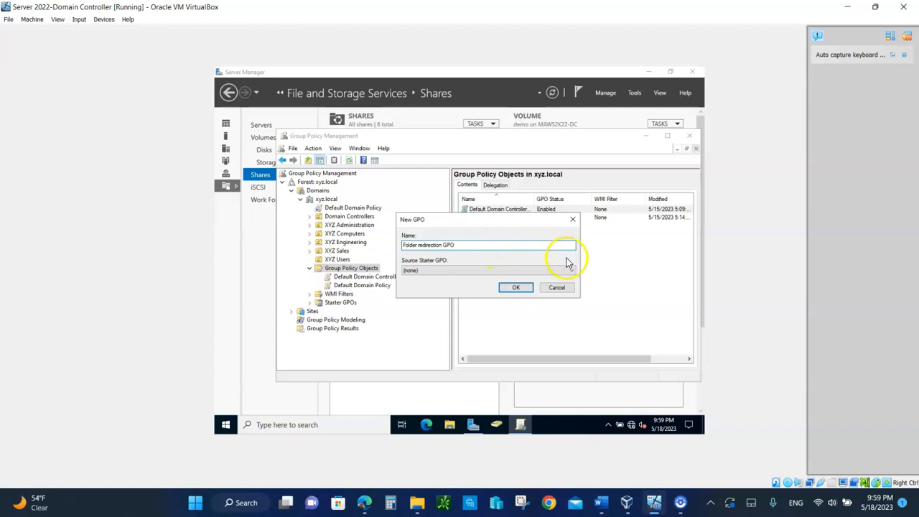
click(512, 287)
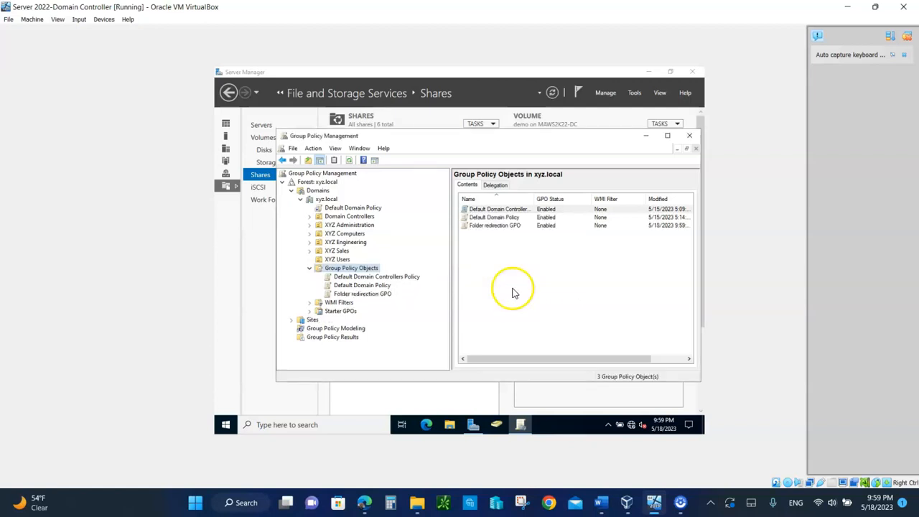
click(363, 293)
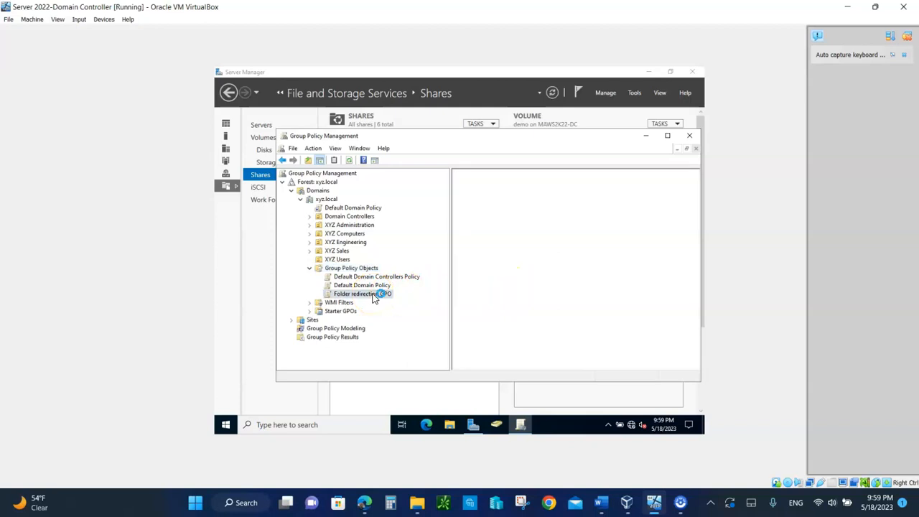
right_click(373, 296)
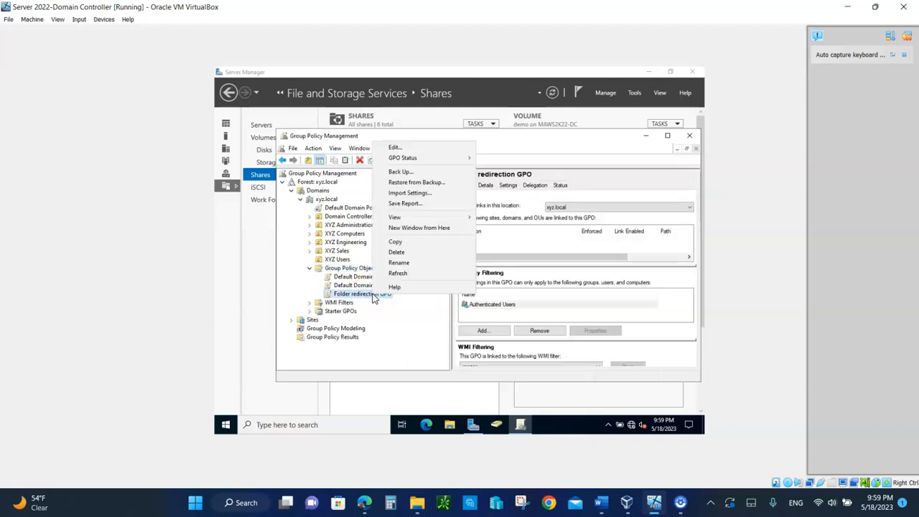
Edit Folder redirection GPO and expand User Configuration > Policies > Windows Settings > Folder Redirection
click(396, 147)
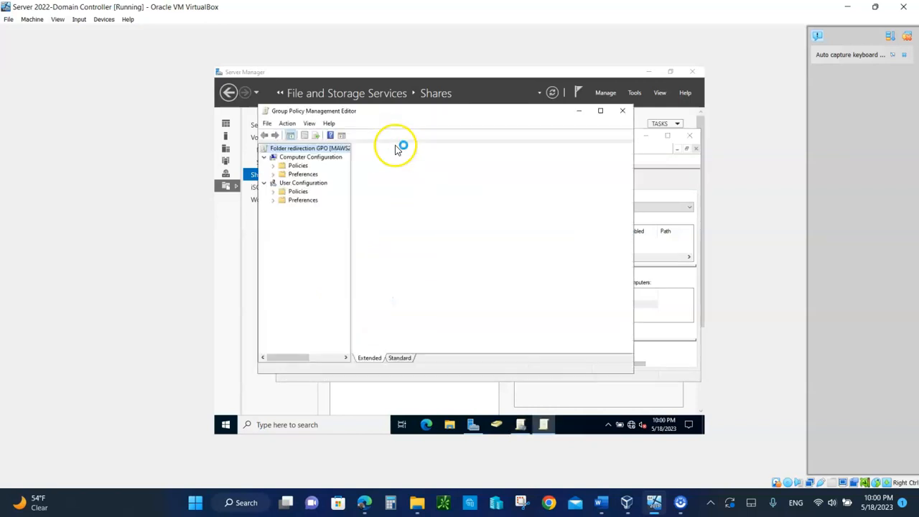
drag(352, 177, 388, 195)
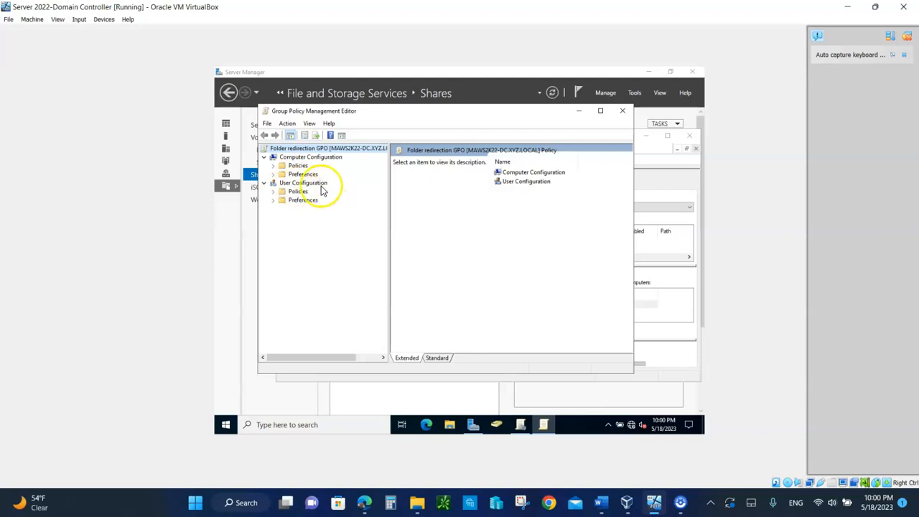
click(273, 192)
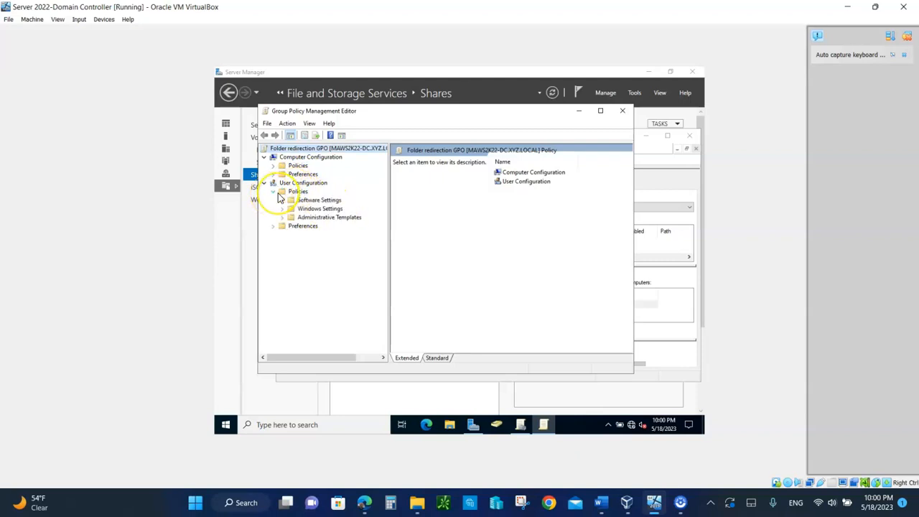
click(284, 209)
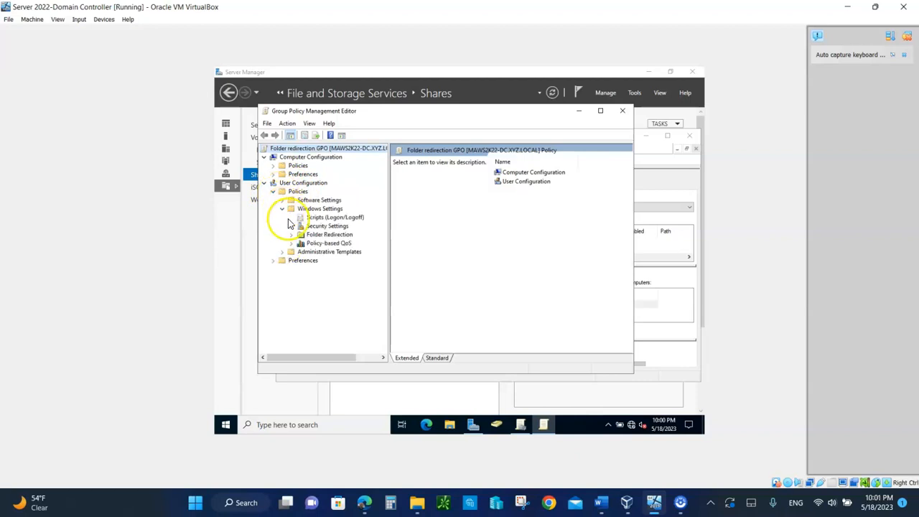
click(291, 235)
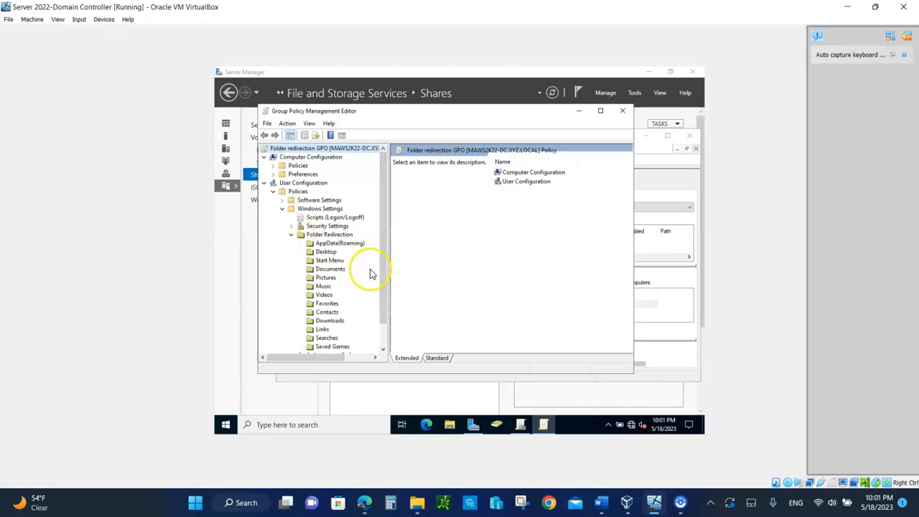
Set Documents to Basic redirection for everyone with root path \\MAWS2K22-DC\FolderREDIR$
right_click(334, 274)
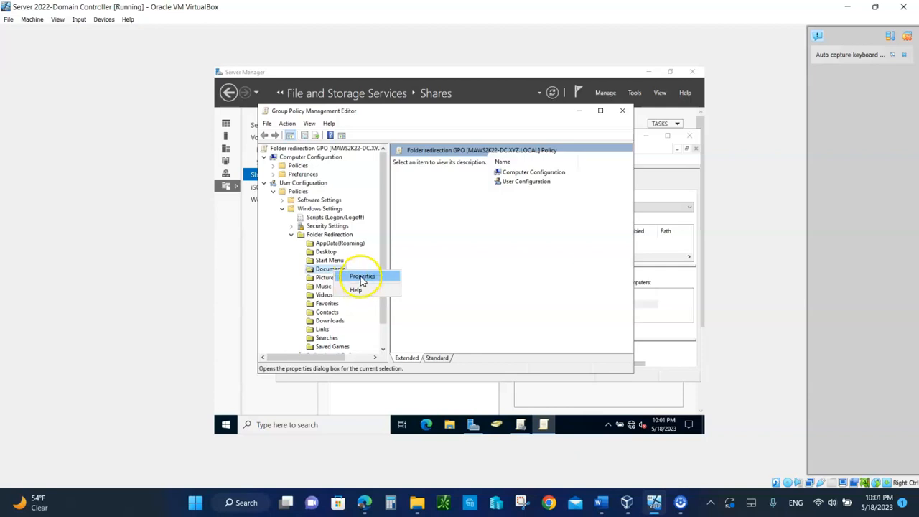
click(363, 278)
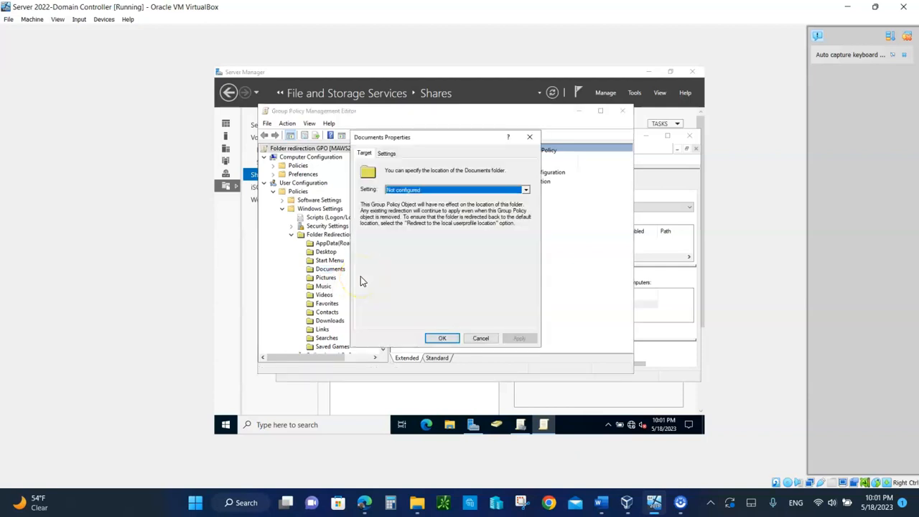
click(407, 190)
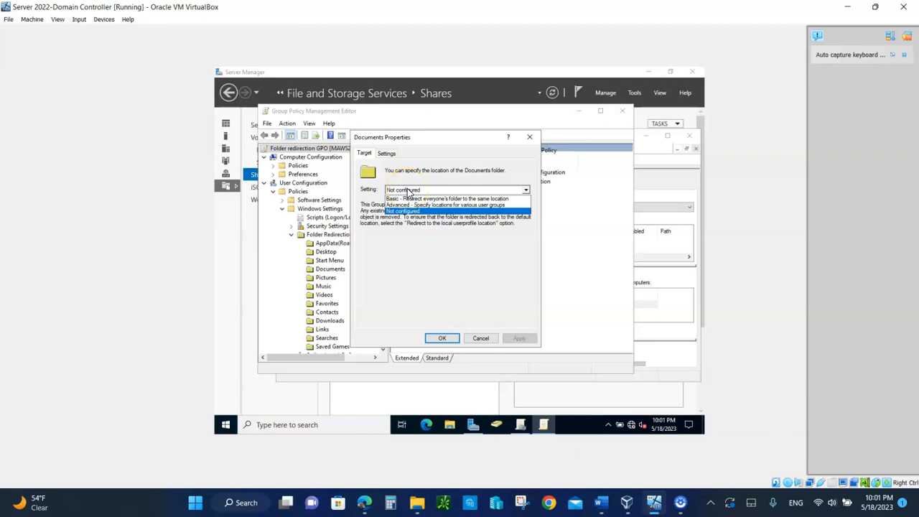
click(407, 199)
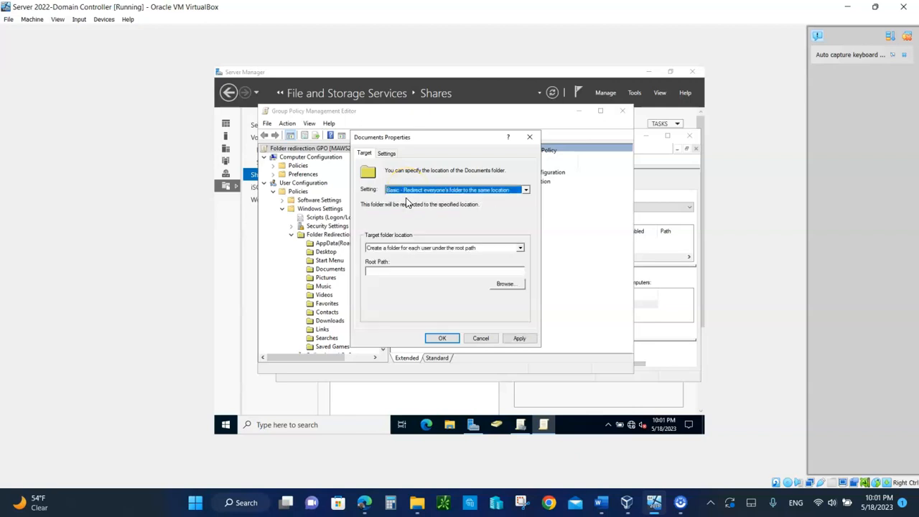
click(375, 272)
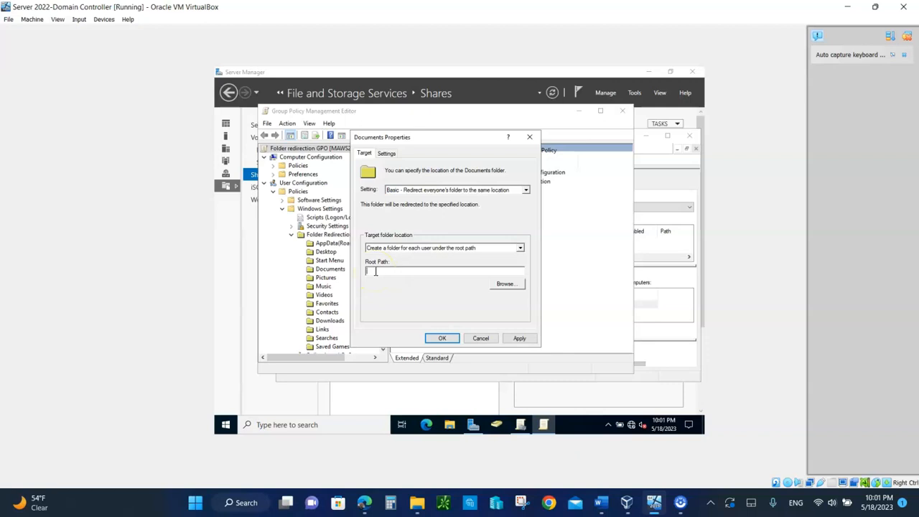
text(\\MAWS2K22-DC\FolderREDIR$)
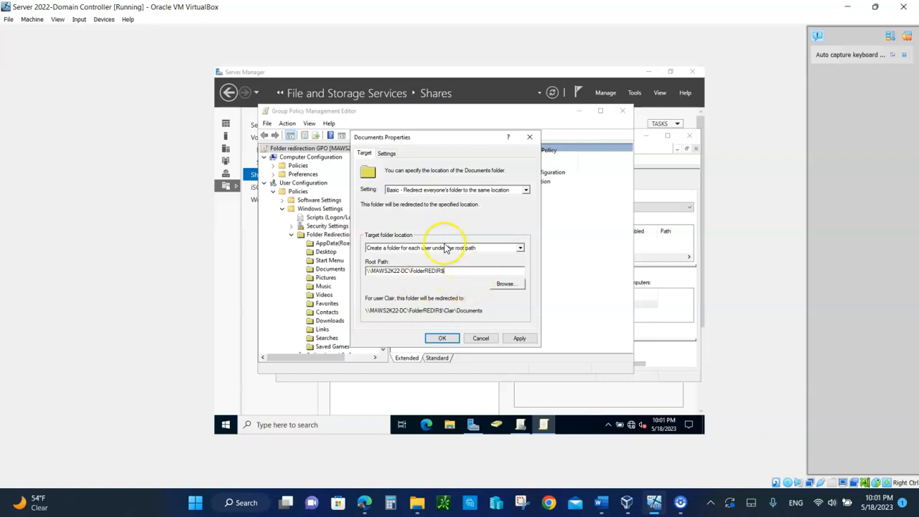
Redirect Documents back to the local profile on policy removal and save the settings
click(386, 155)
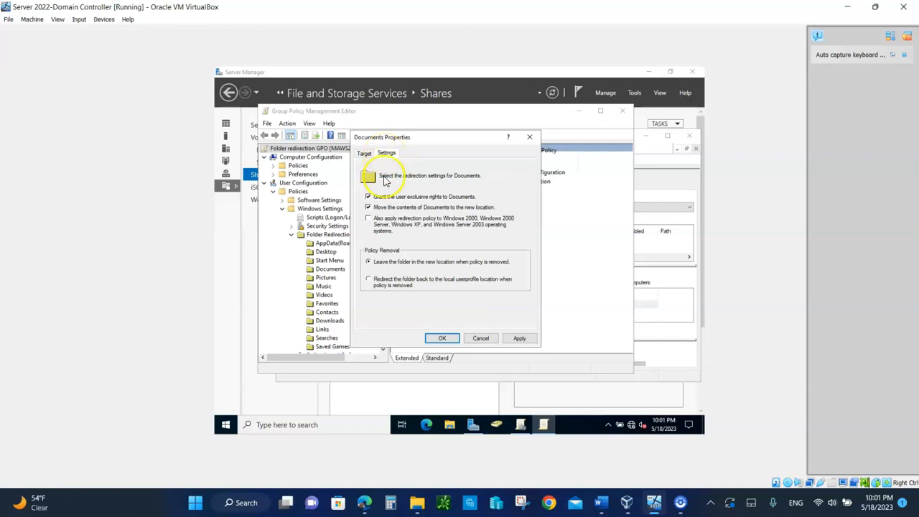
click(367, 282)
click(519, 338)
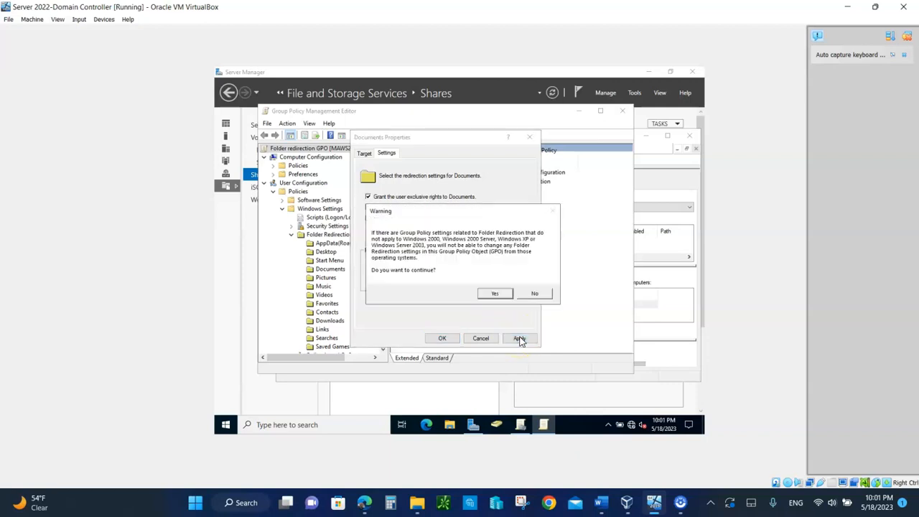
click(495, 293)
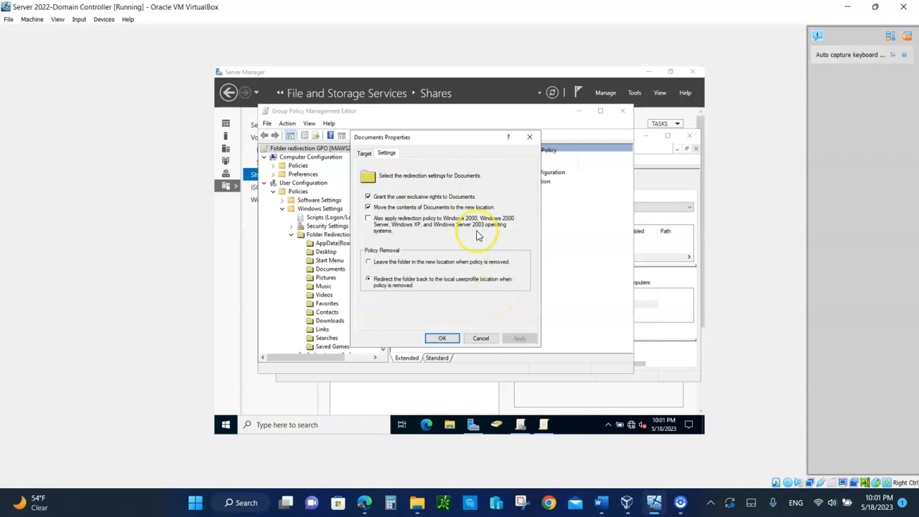
click(441, 339)
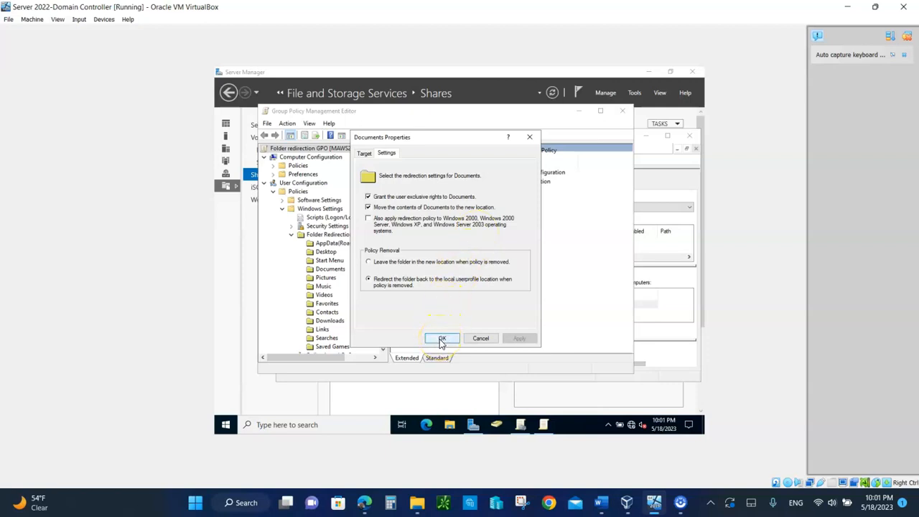
click(441, 340)
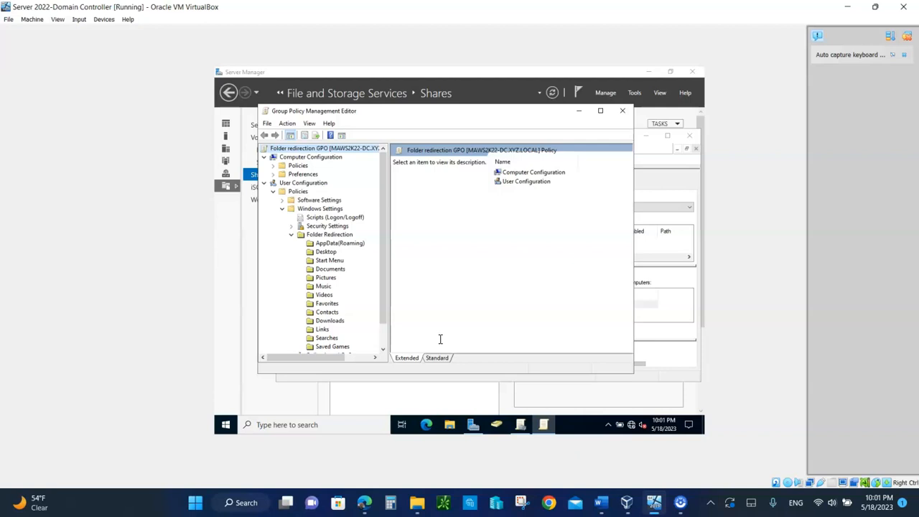
Link the existing Folder redirection GPO to the XYZ Users OU in Group Policy Management
click(580, 114)
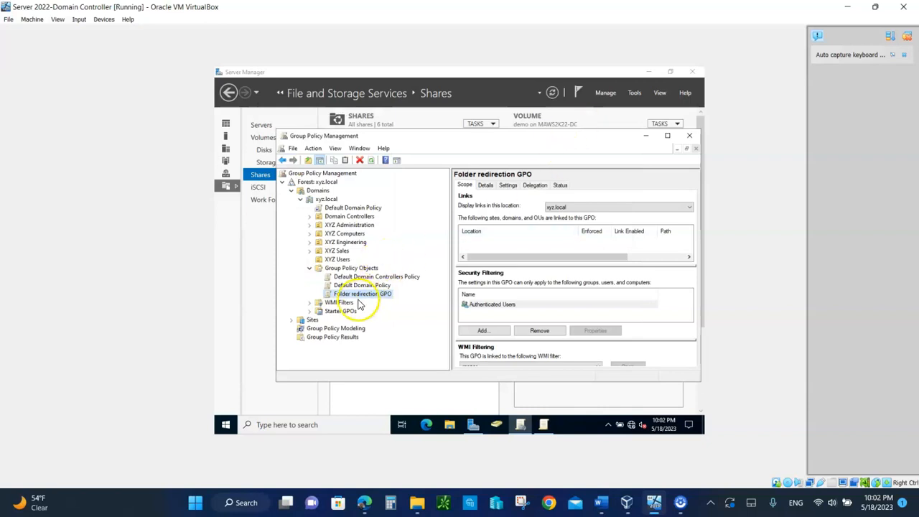
right_click(335, 260)
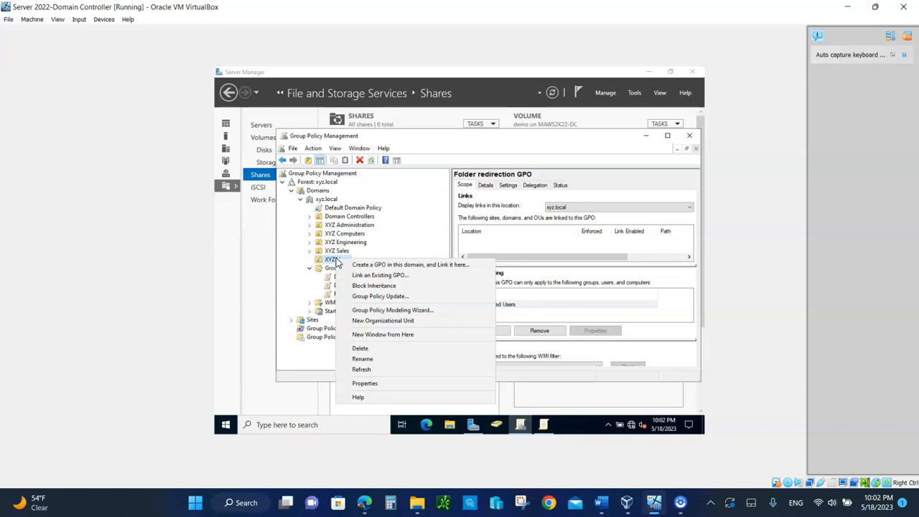
click(356, 277)
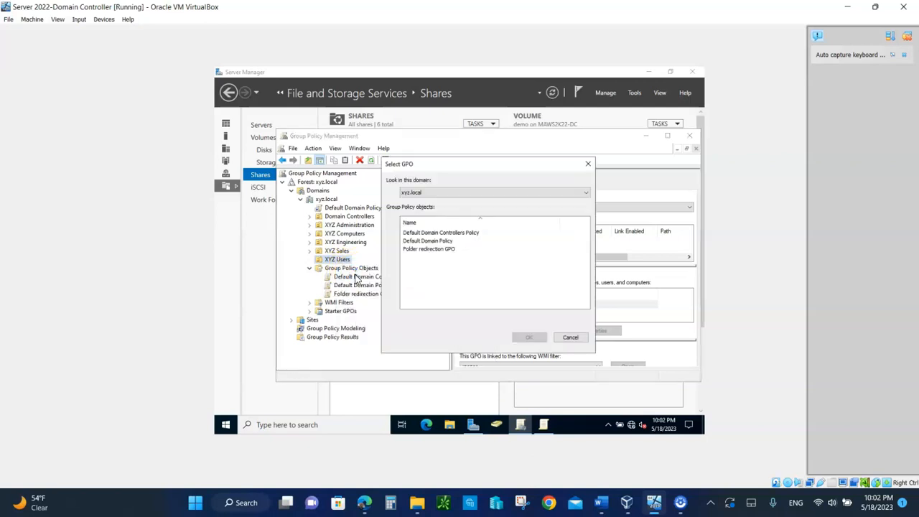
click(412, 250)
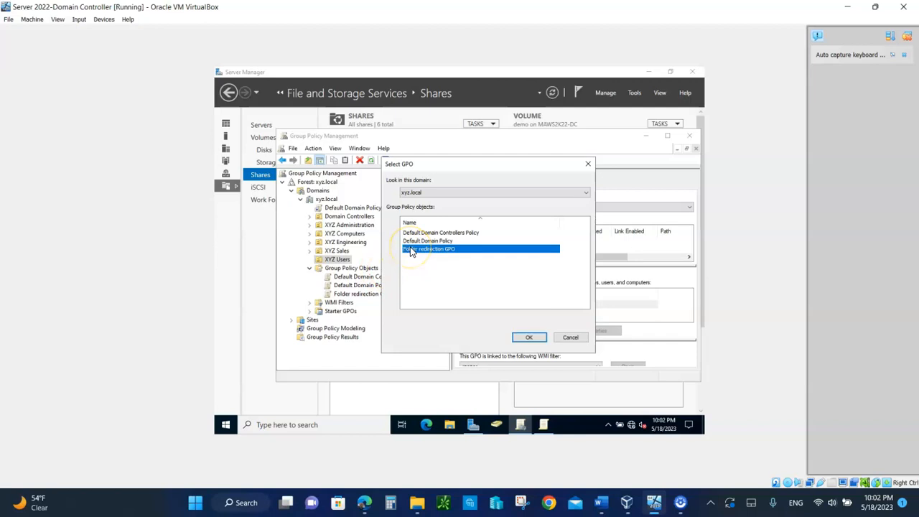
click(528, 336)
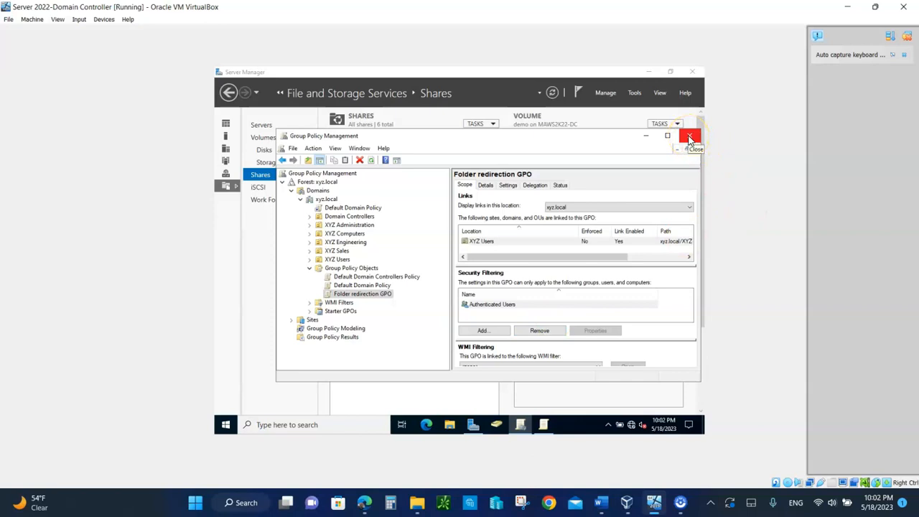
Switch to VirtualBox Manager and start the Server 2022-Client virtual machine
mouse_move(664, 507)
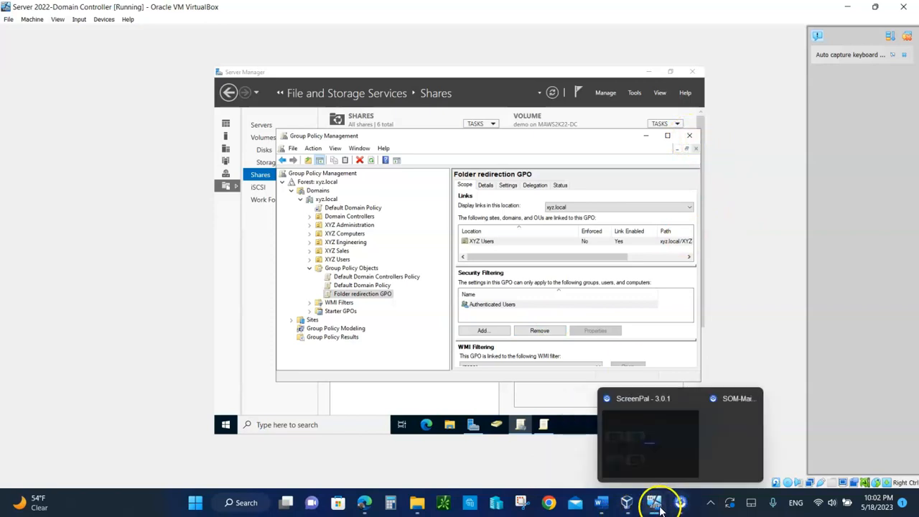
click(626, 506)
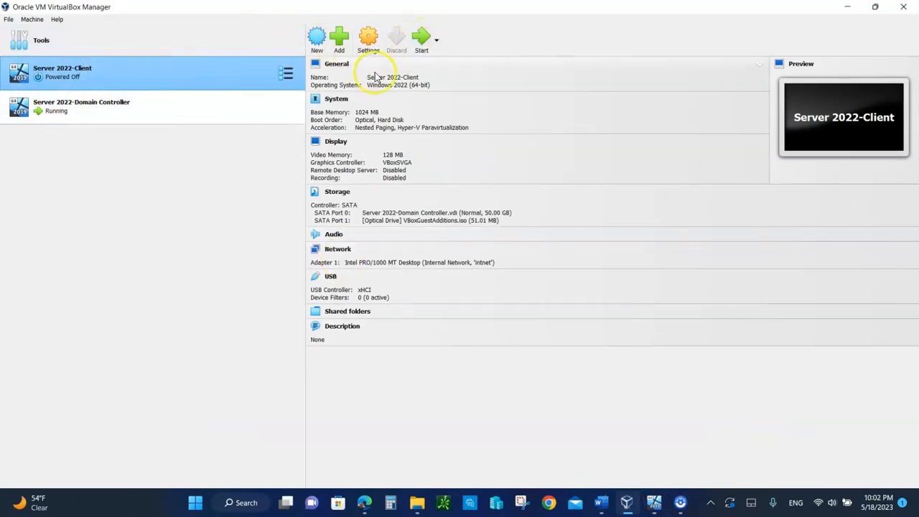
click(420, 40)
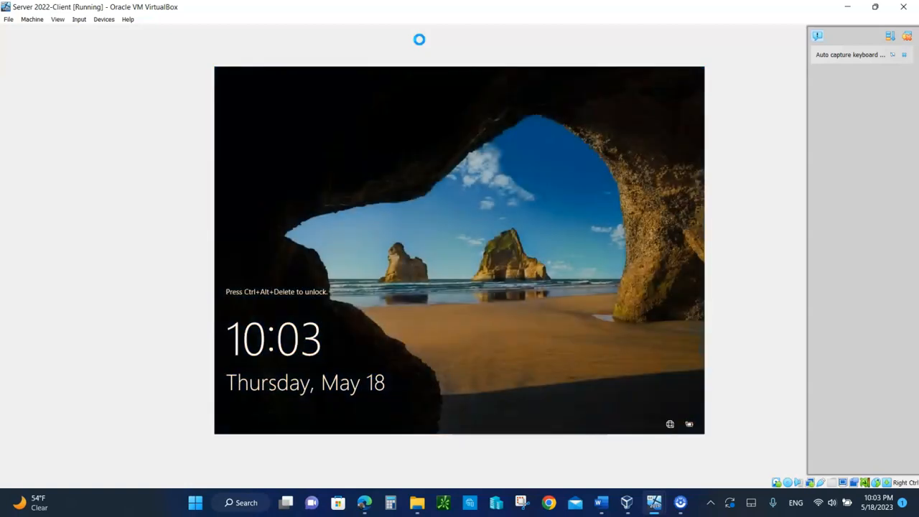
Send Ctrl-Alt-Del to the client VM and sign in with the domain user's password
click(79, 20)
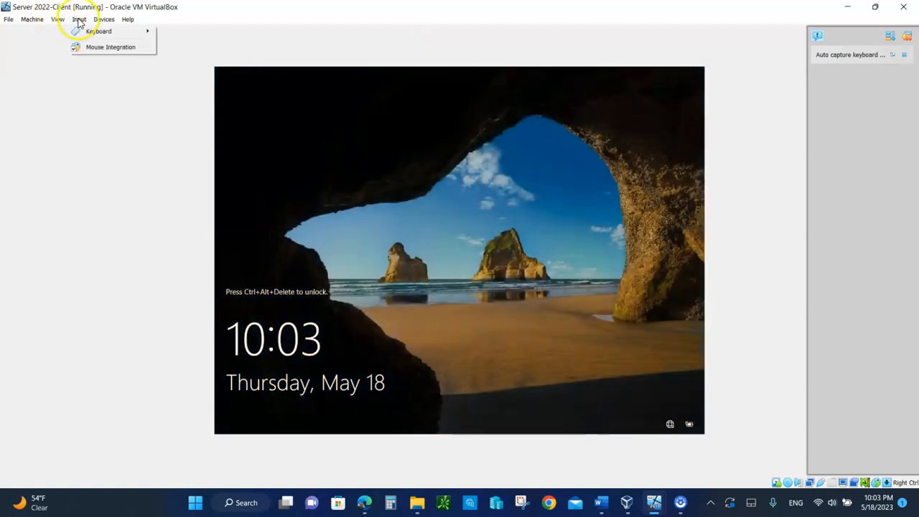
mouse_move(104, 32)
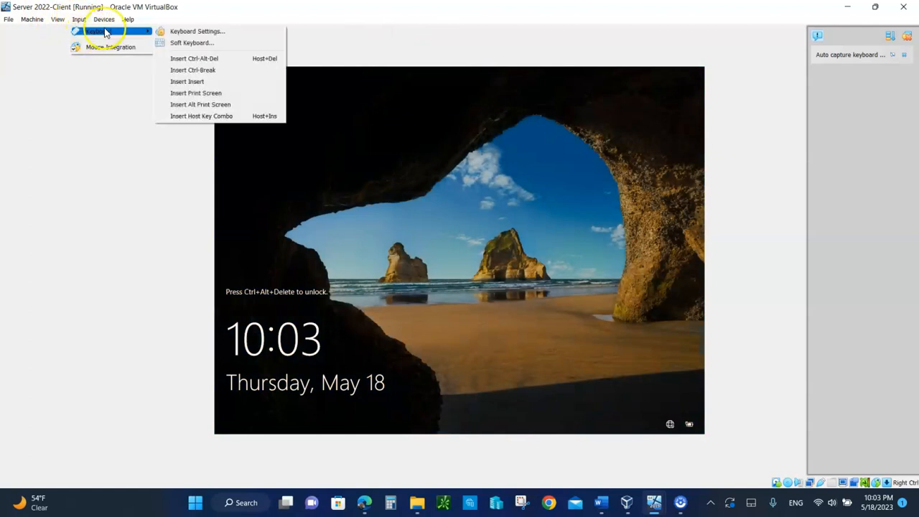
click(204, 58)
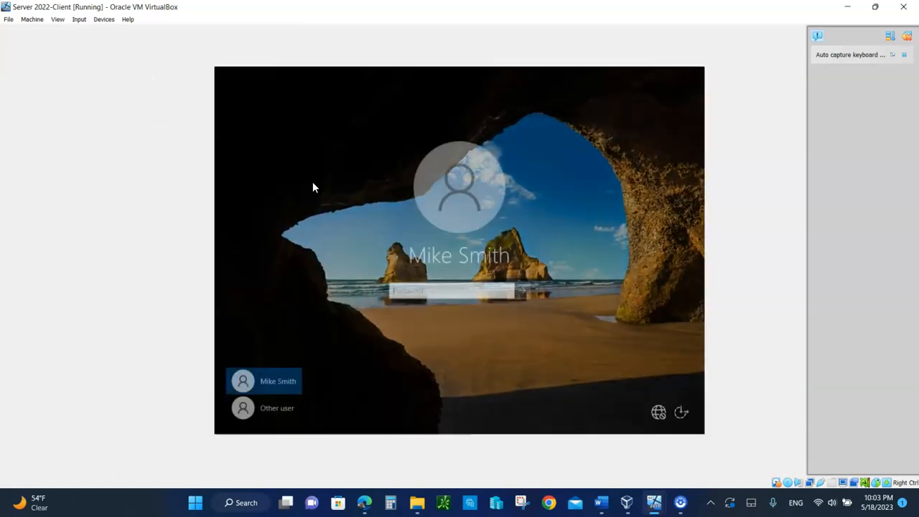
click(402, 290)
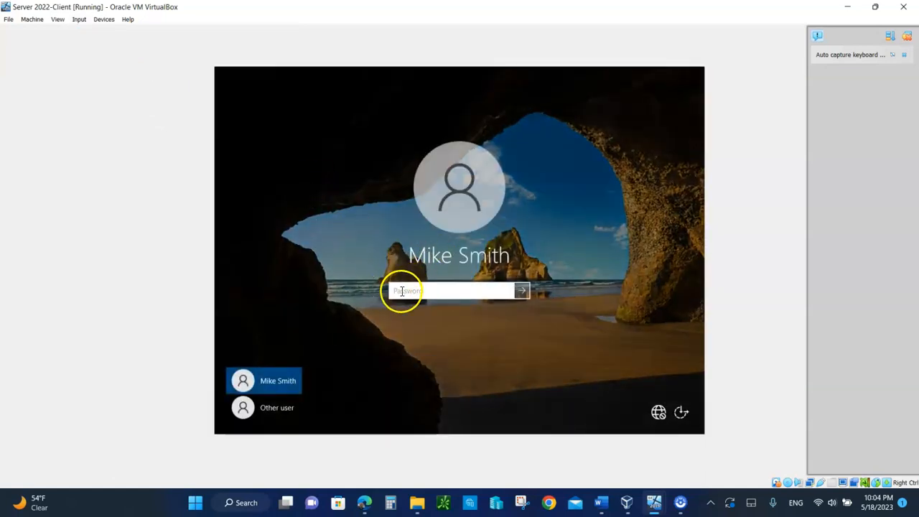
text(Pa$$)
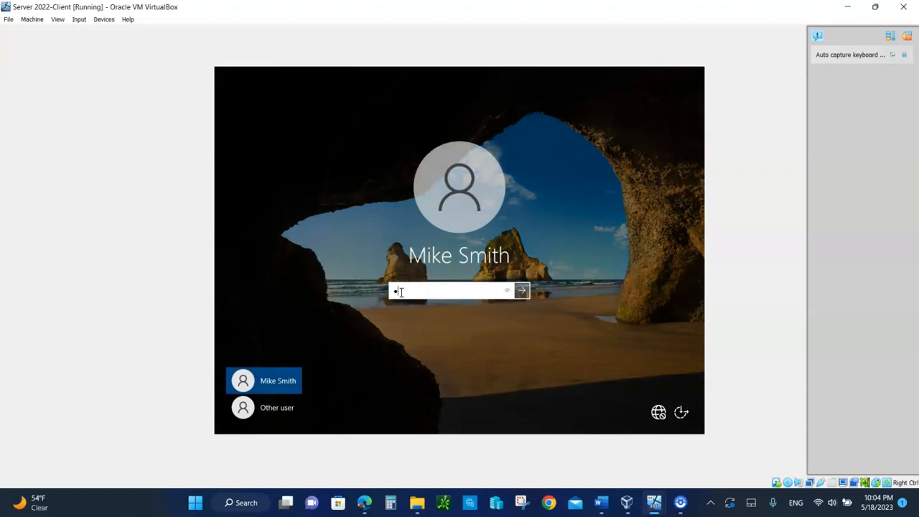
text(w0rd)
key(Return)
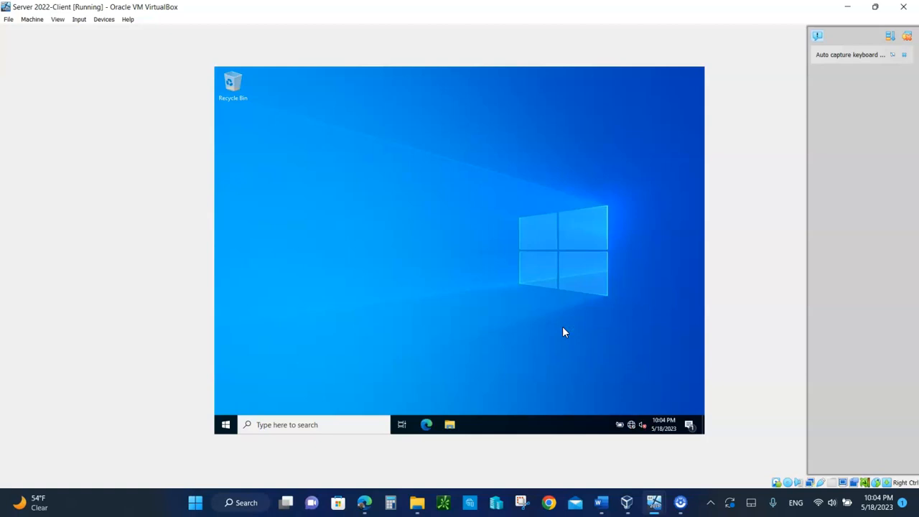
Cancel Shutdown Event Tracker, try opening Documents twice past network errors, then close File Explorer
click(498, 310)
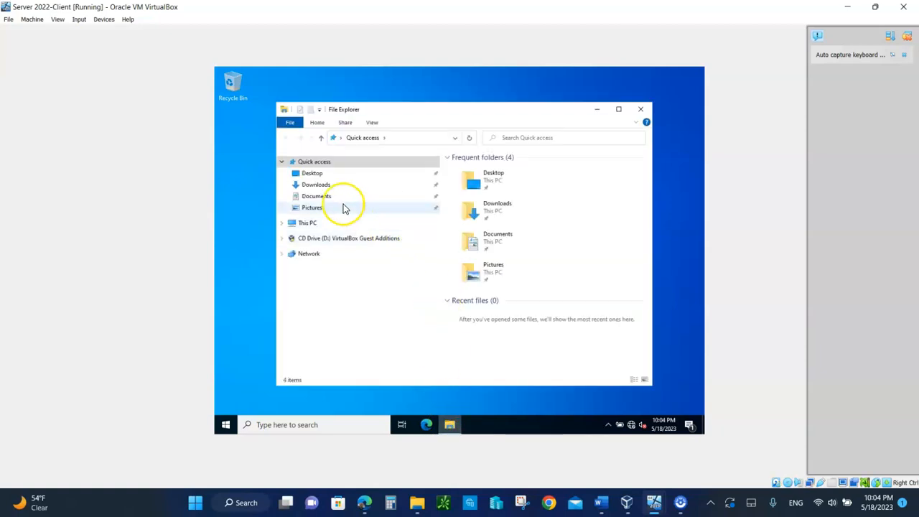
click(320, 201)
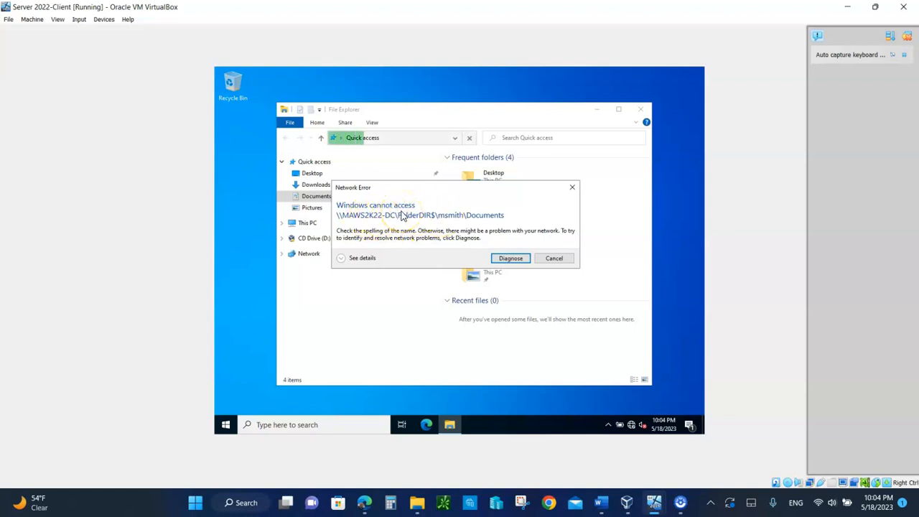
click(558, 258)
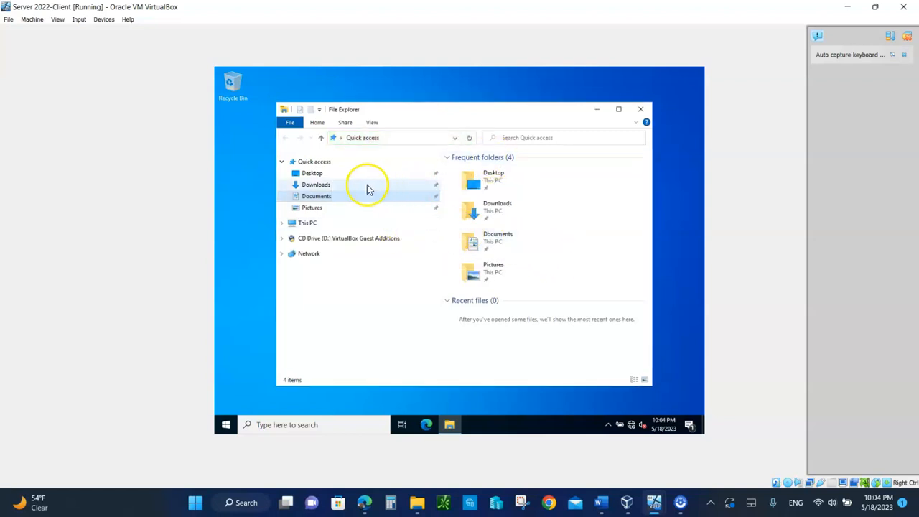
click(341, 200)
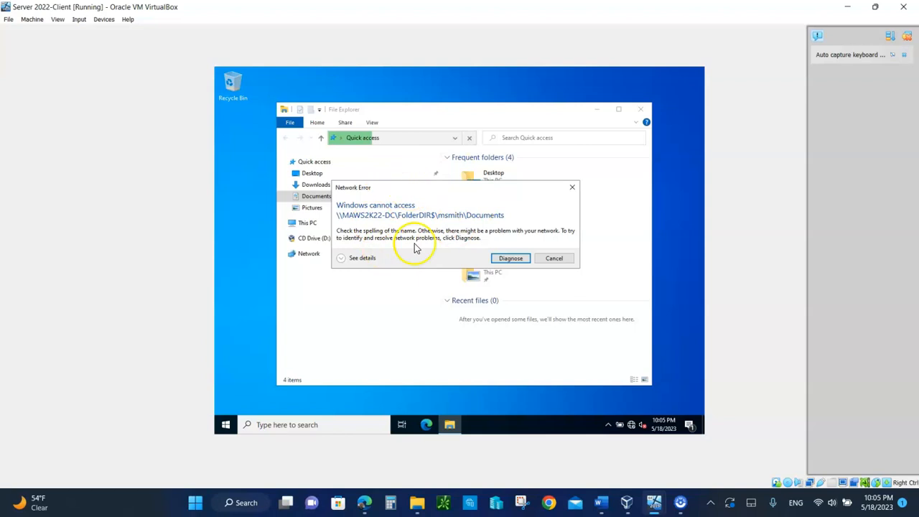
click(553, 259)
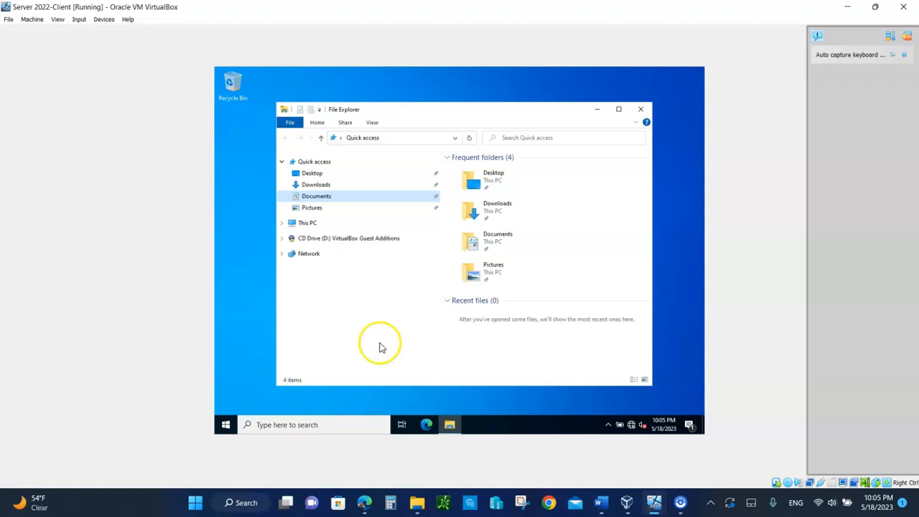
click(642, 109)
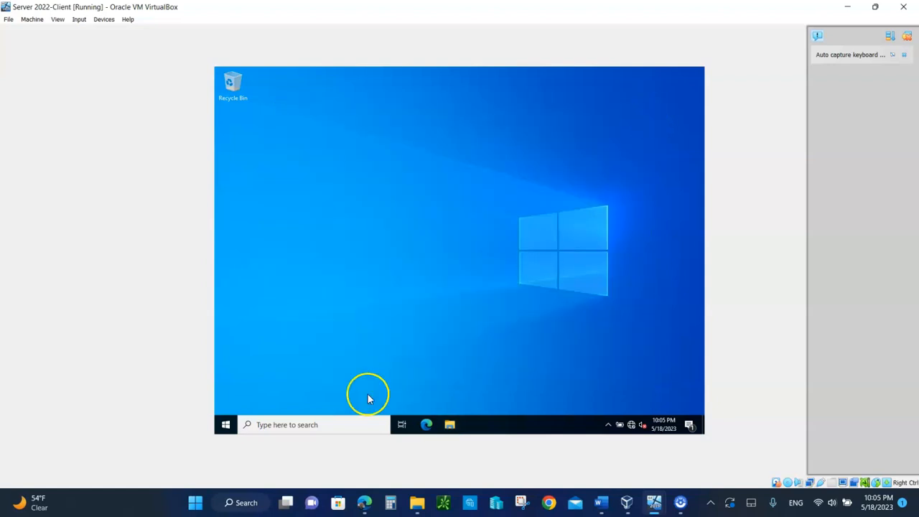
Search for 'cm' and launch Command Prompt on the client
click(282, 424)
text(cmd)
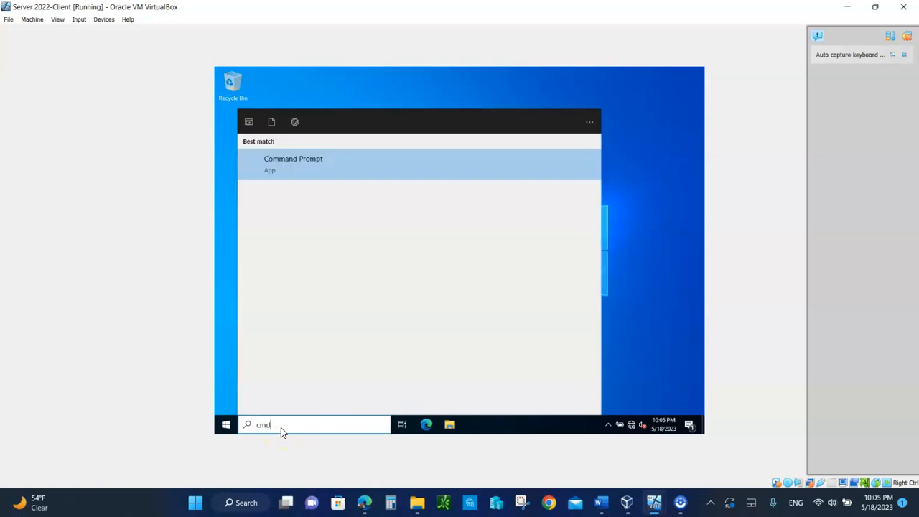
click(261, 265)
click(276, 164)
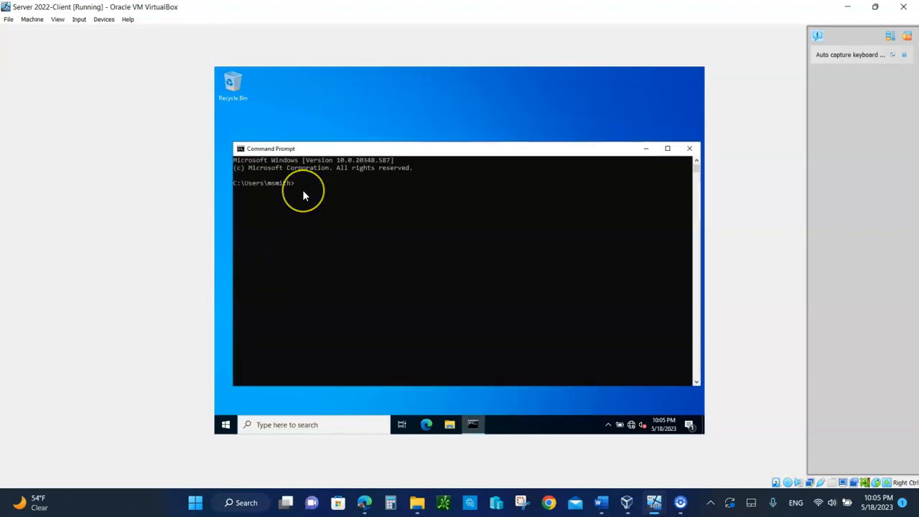
Run gpupdate /force and answer Y to log the user off
text(gpupdate)
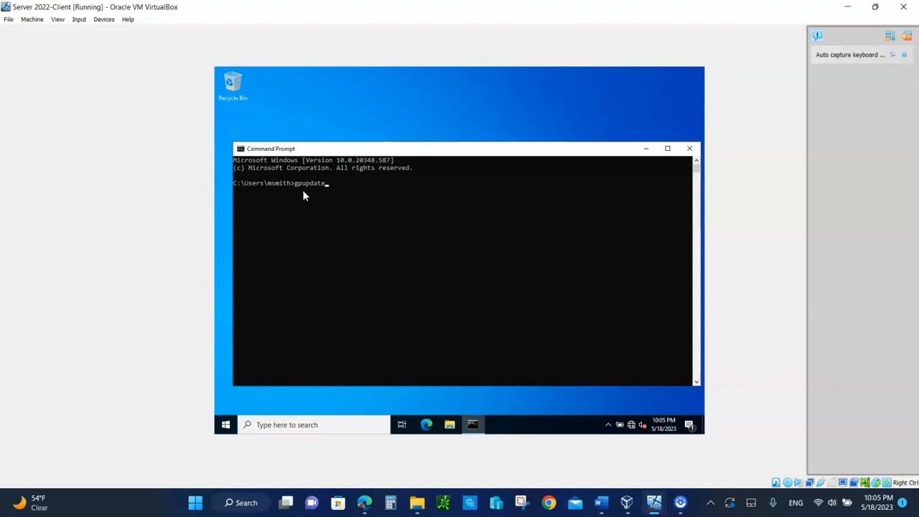
text( /force)
key(Return)
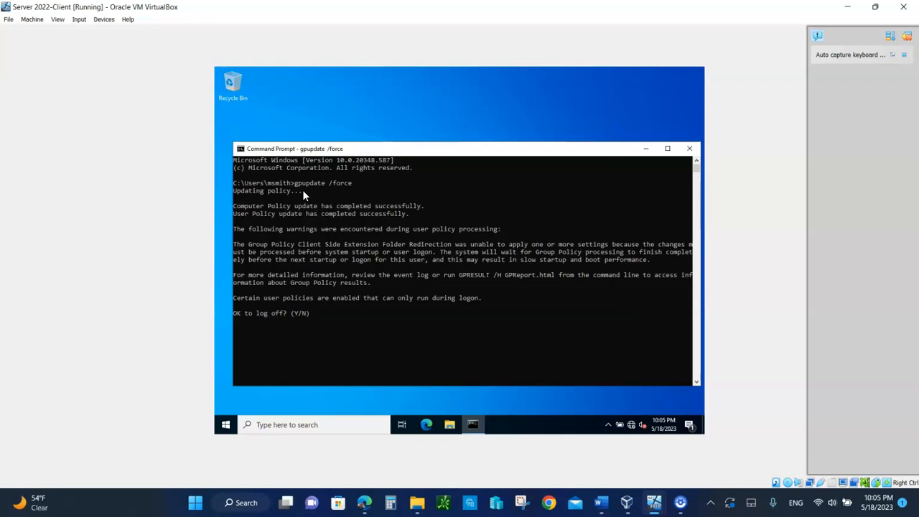
text(y)
key(Return)
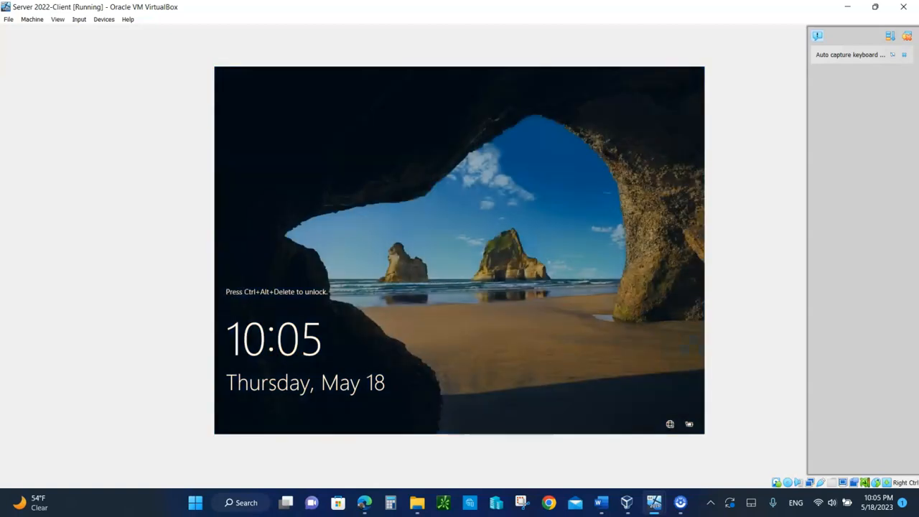
Send Ctrl-Alt-Del, sign back in with the user's password, and cancel Shutdown Event Tracker
click(80, 20)
mouse_move(92, 32)
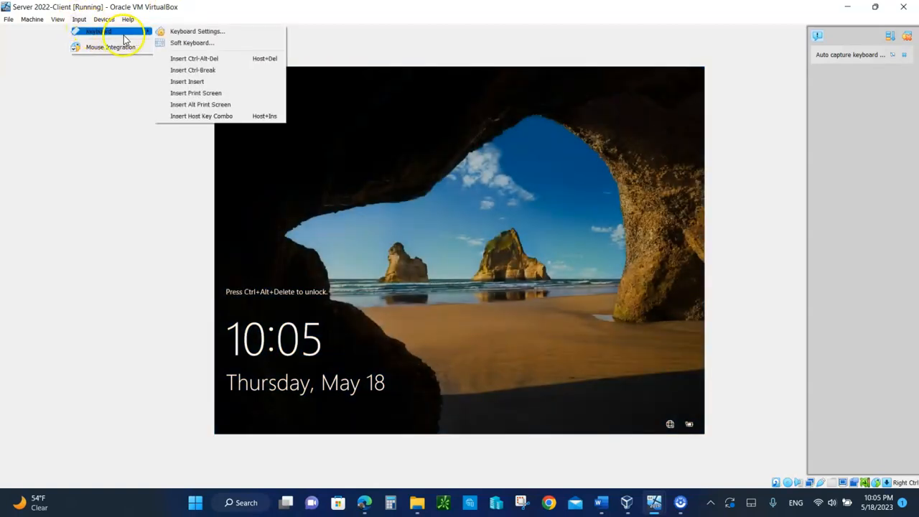
click(185, 58)
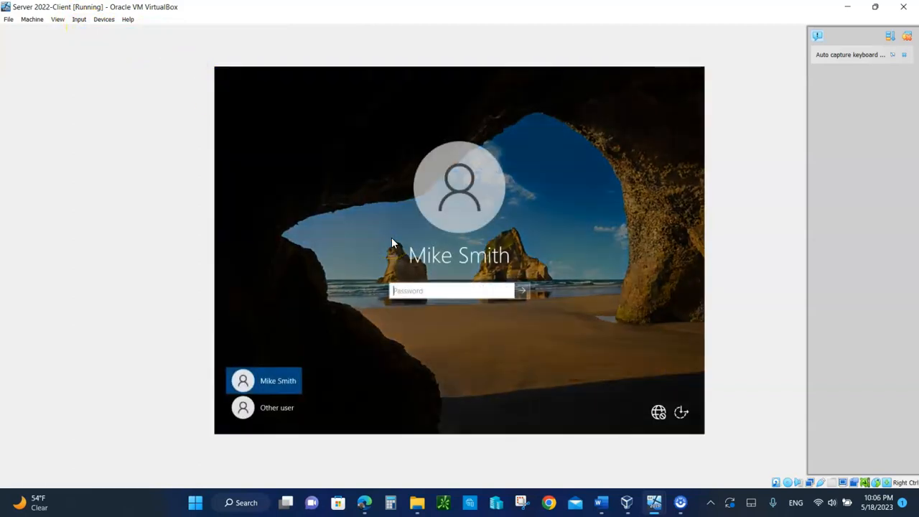
click(479, 347)
text(••••••••)
key(Return)
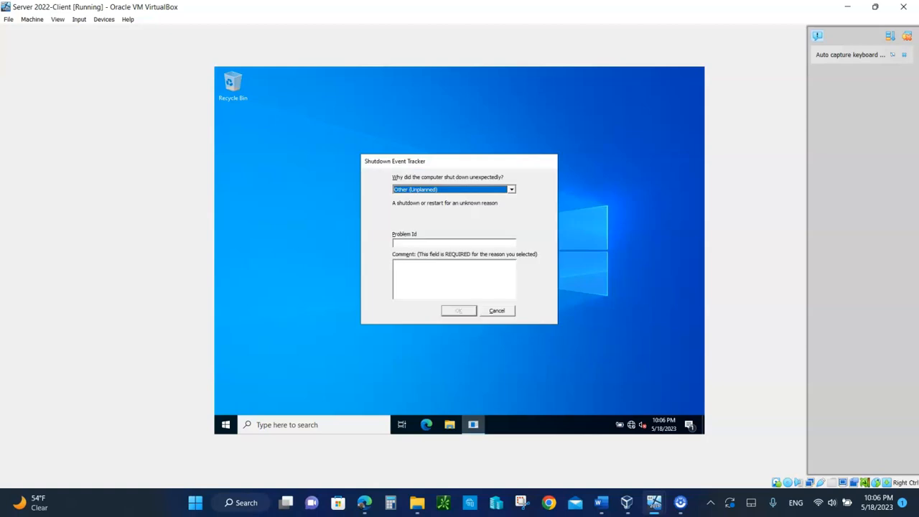
click(506, 314)
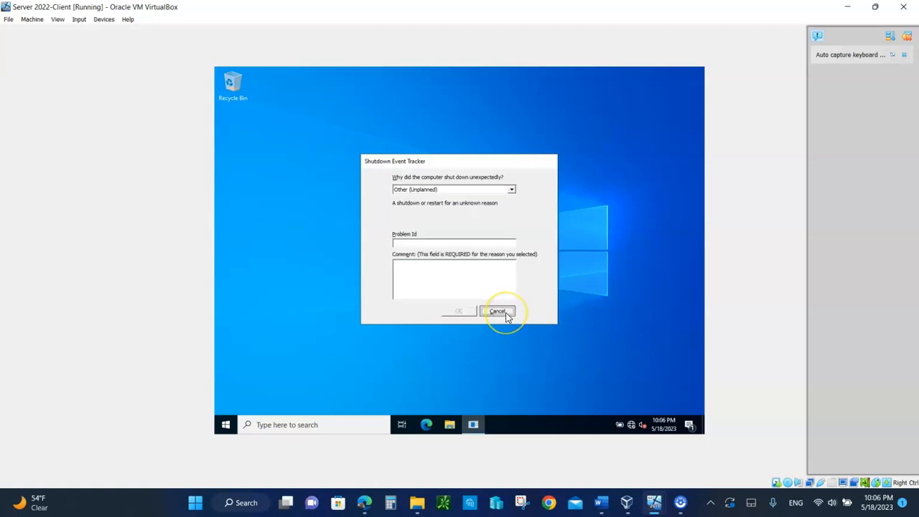
Open Documents in File Explorer, then start and cancel network diagnostics on the access error
click(450, 424)
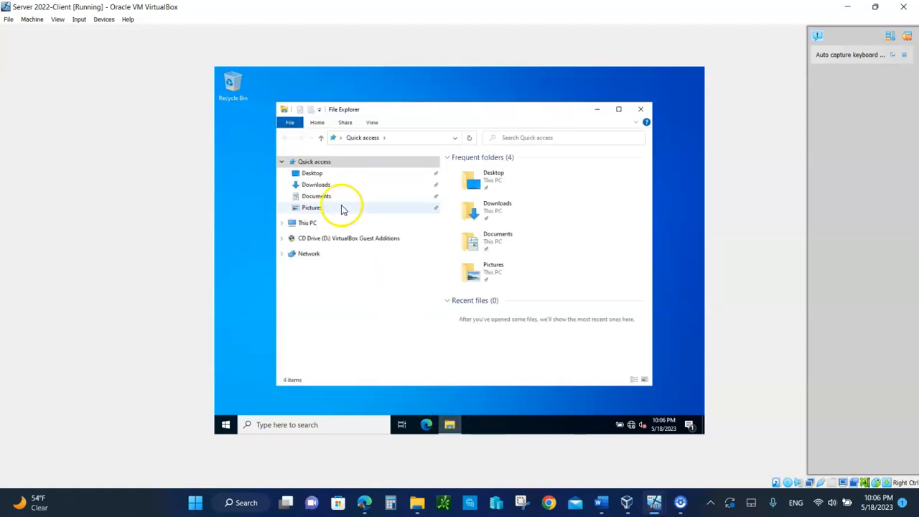
click(313, 196)
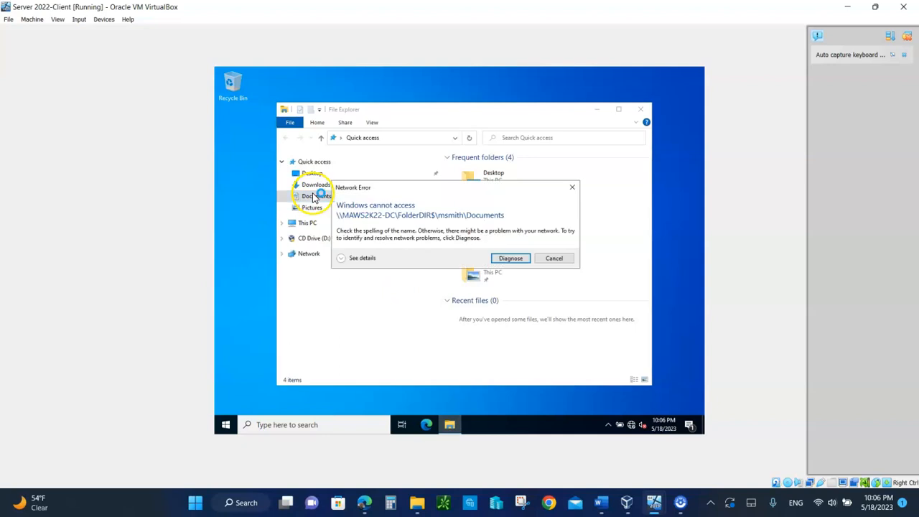
click(511, 259)
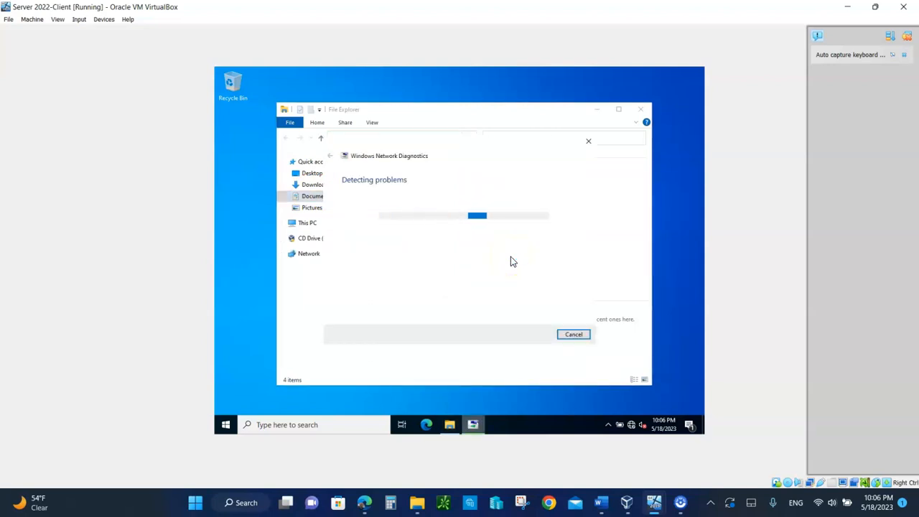
click(584, 334)
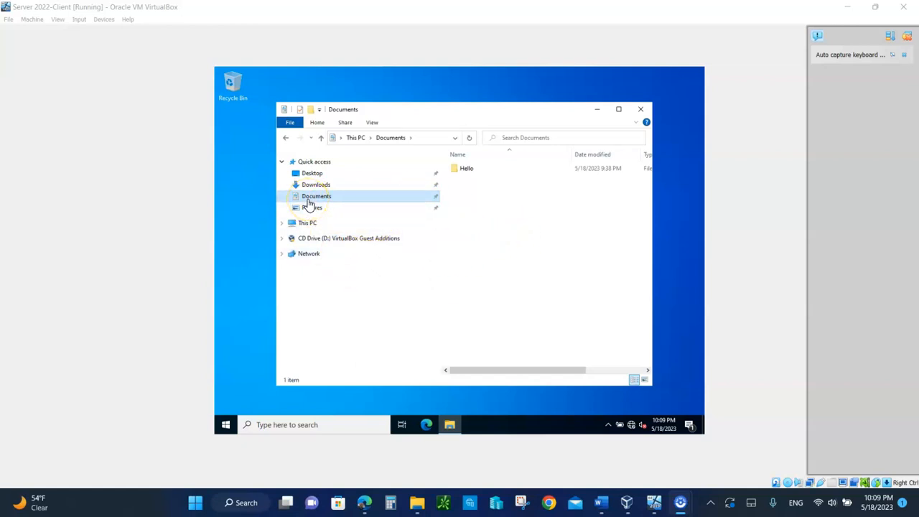
Attempt a new folder in Documents, dismiss the access-denied warning, and open Hello
right_click(479, 235)
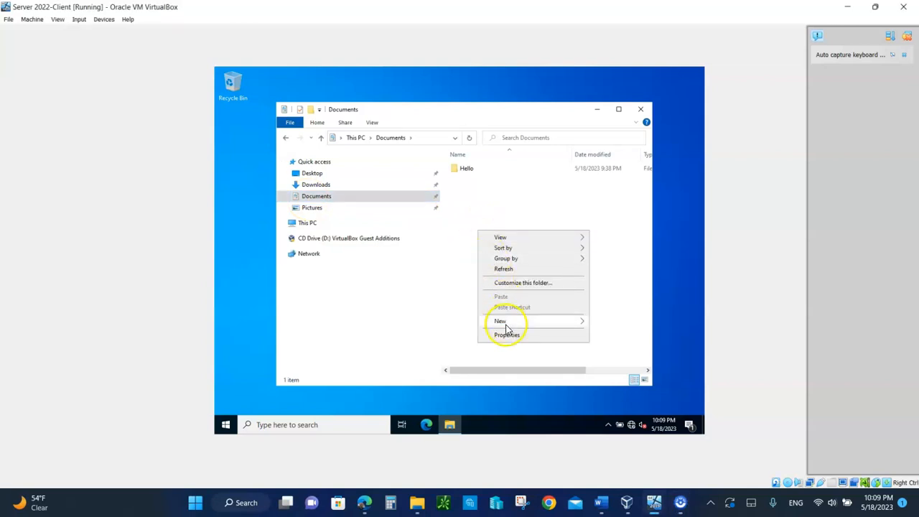
mouse_move(505, 328)
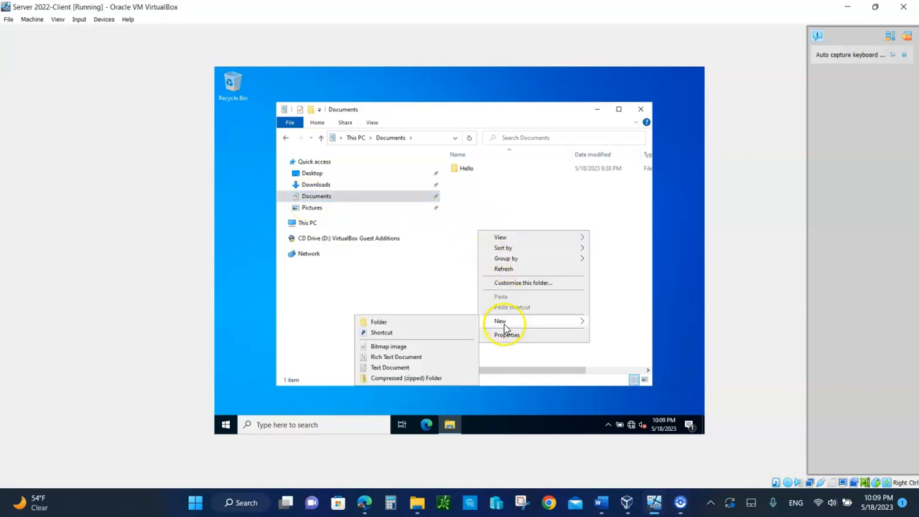
click(402, 322)
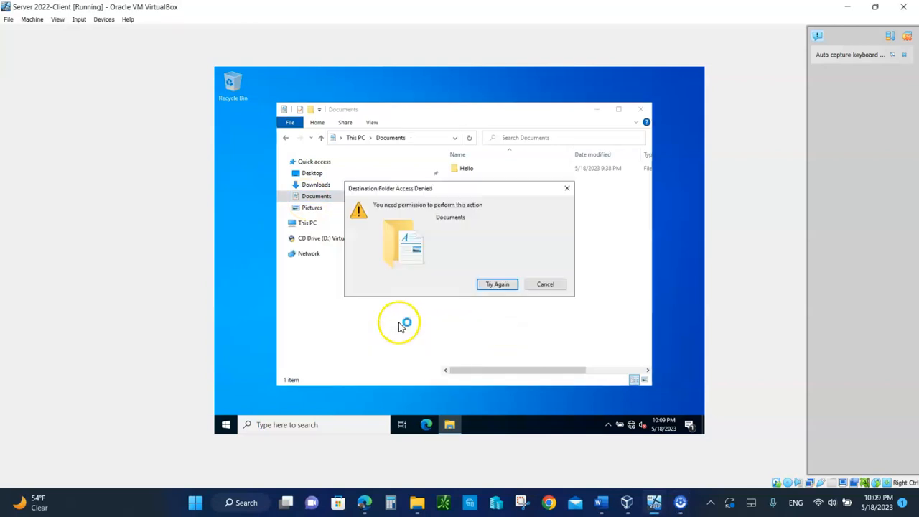
click(547, 287)
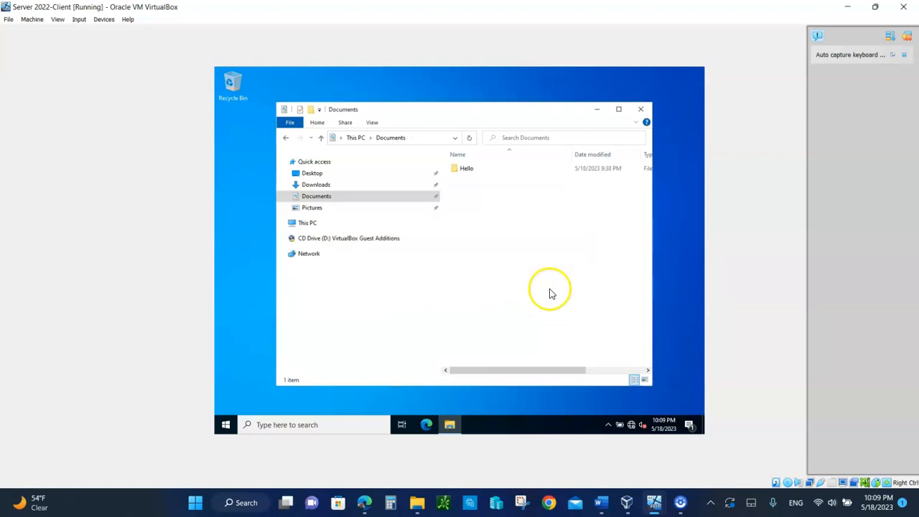
double_click(464, 173)
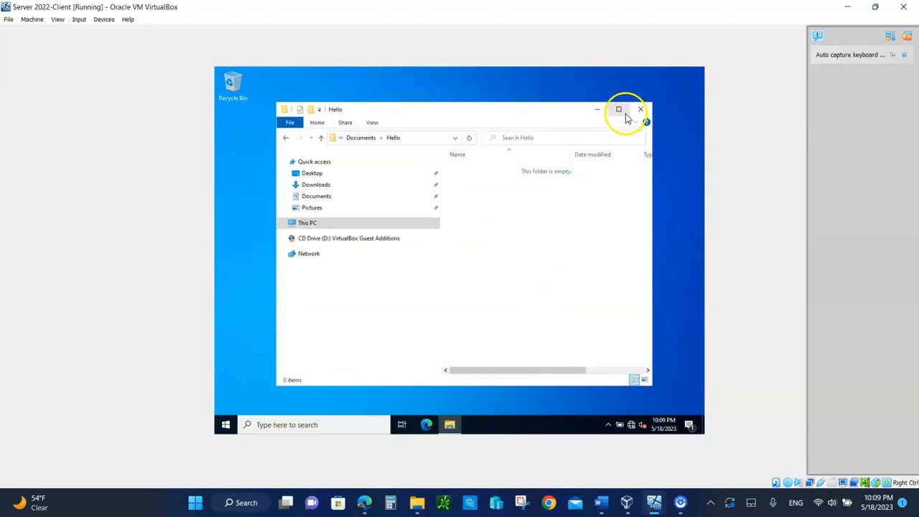
Reveal Hello's full FolderDIR$ path in the address bar with the window maximized
right_click(322, 200)
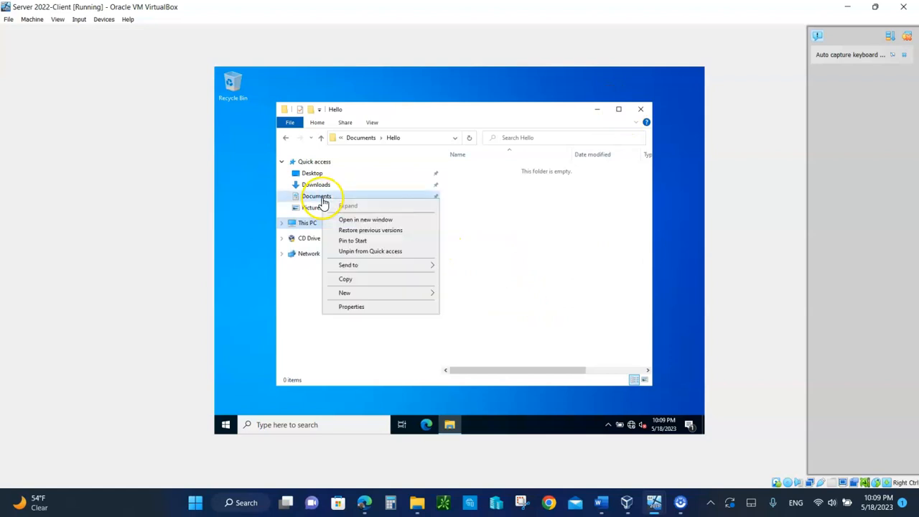
click(422, 141)
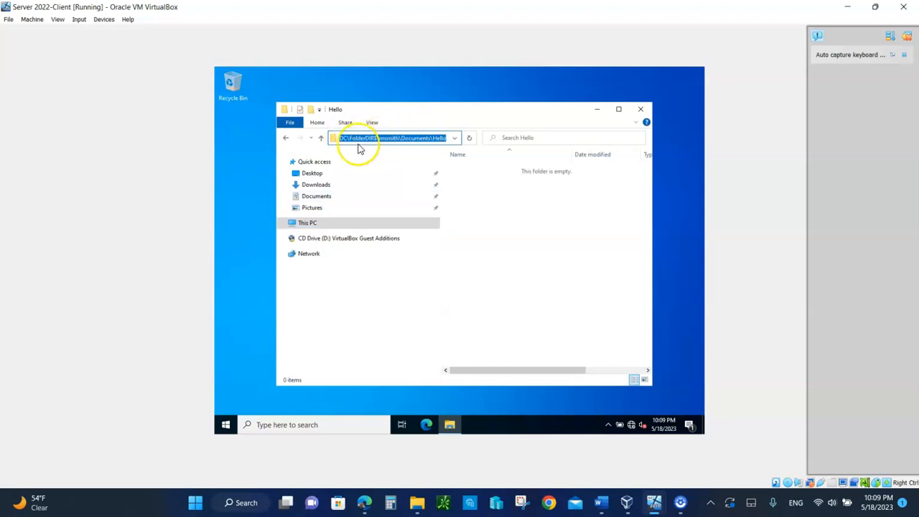
click(619, 109)
click(429, 99)
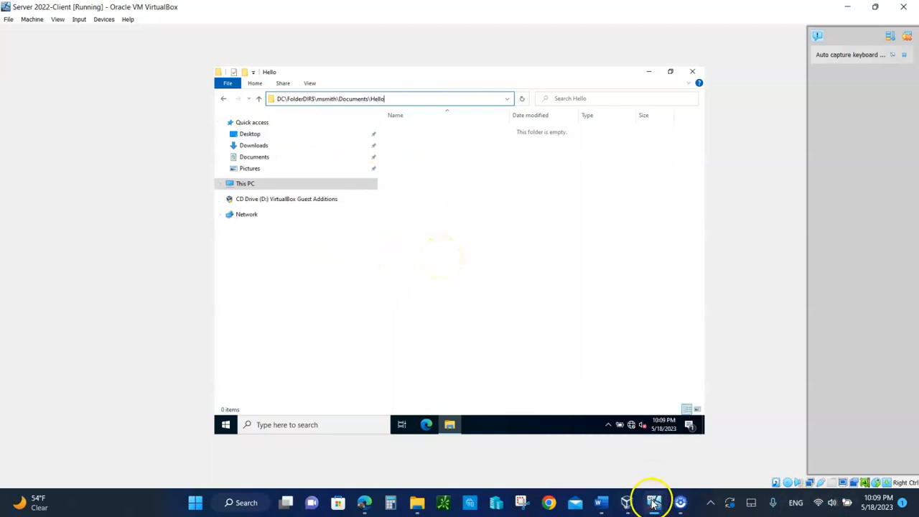
Switch to the domain controller and open FolderDIR$ on drive C in File Explorer
mouse_move(653, 503)
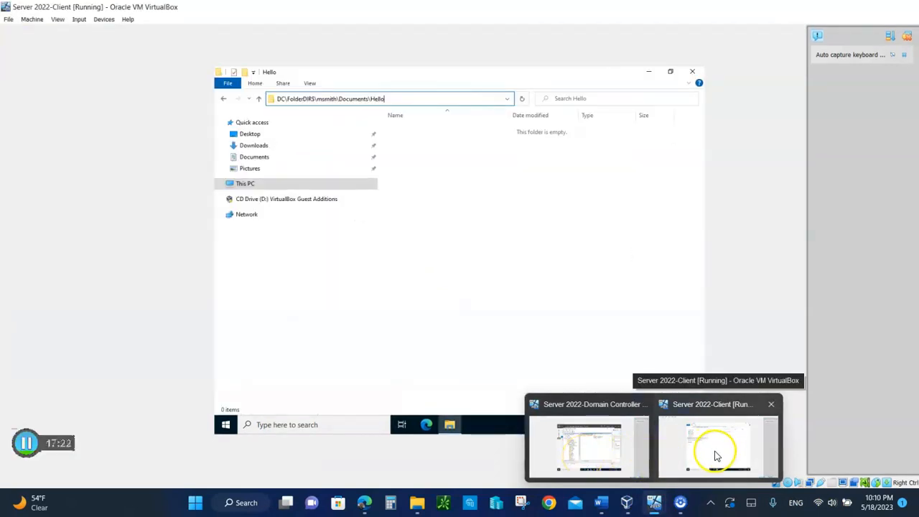
click(603, 463)
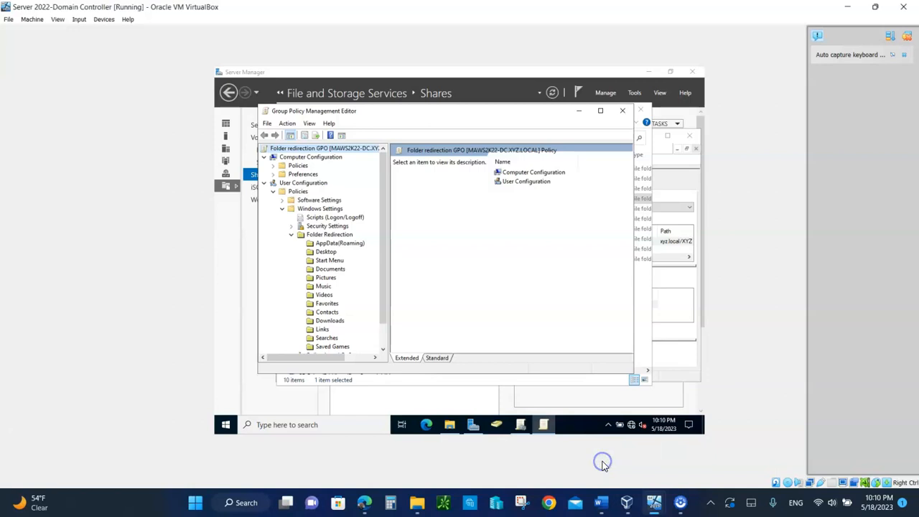
click(450, 424)
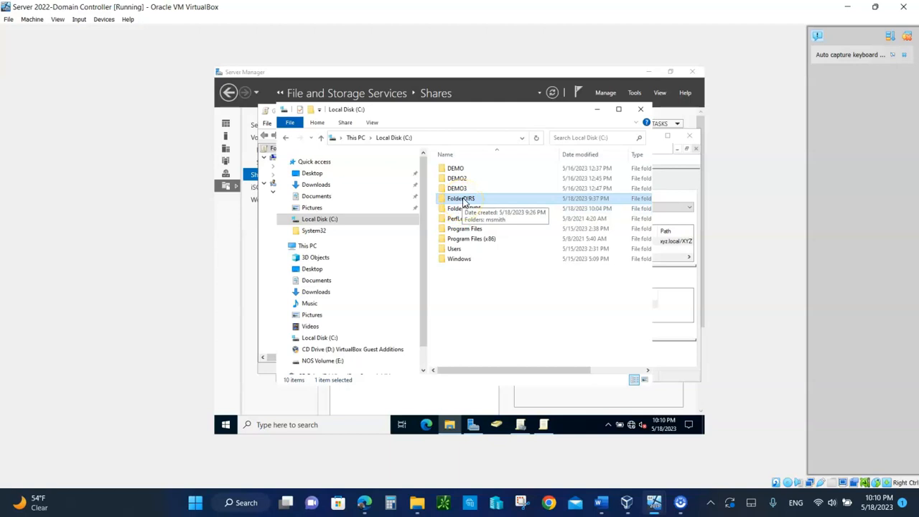
double_click(463, 199)
Dismiss the access-denied prompt, minimize Explorer, and close Group Policy Management Editor
click(476, 200)
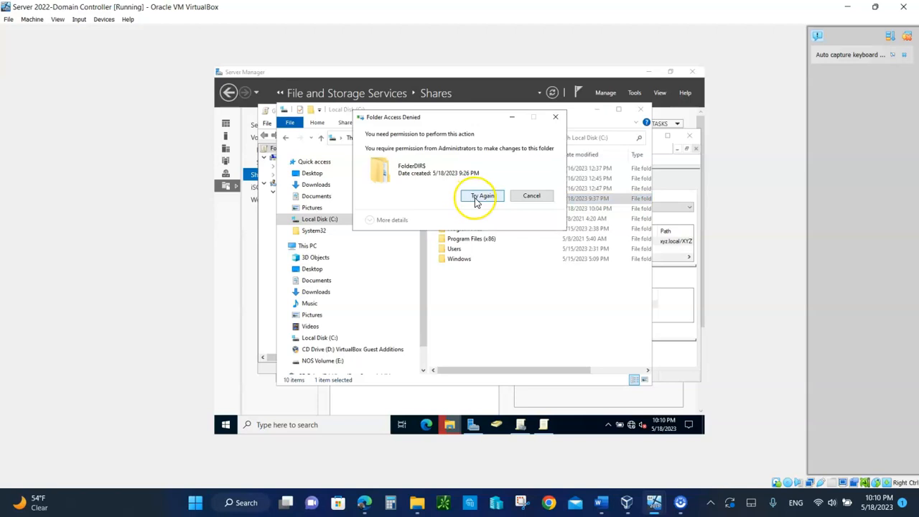
click(531, 197)
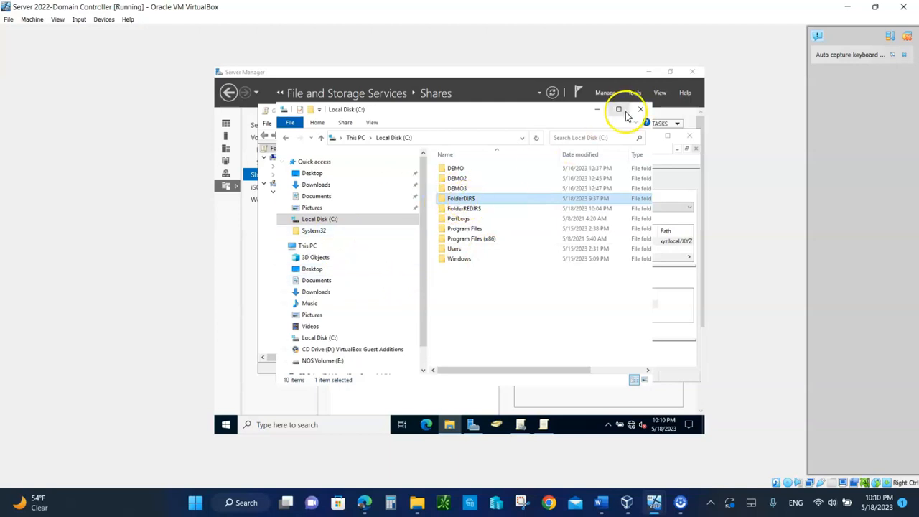
click(597, 109)
click(621, 111)
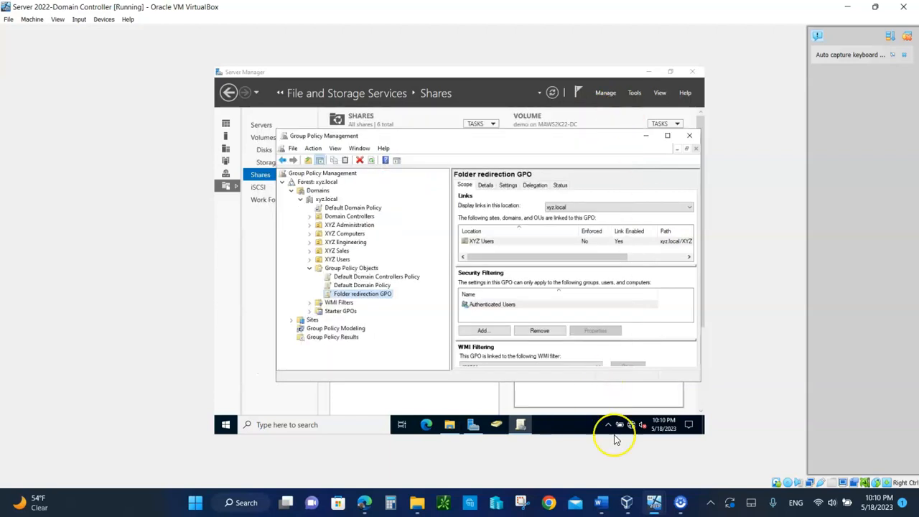
On the client, reopen Documents, view Hello's \\MAWS2K22-DC\FolderDIR$ path, and close Explorer
mouse_move(654, 499)
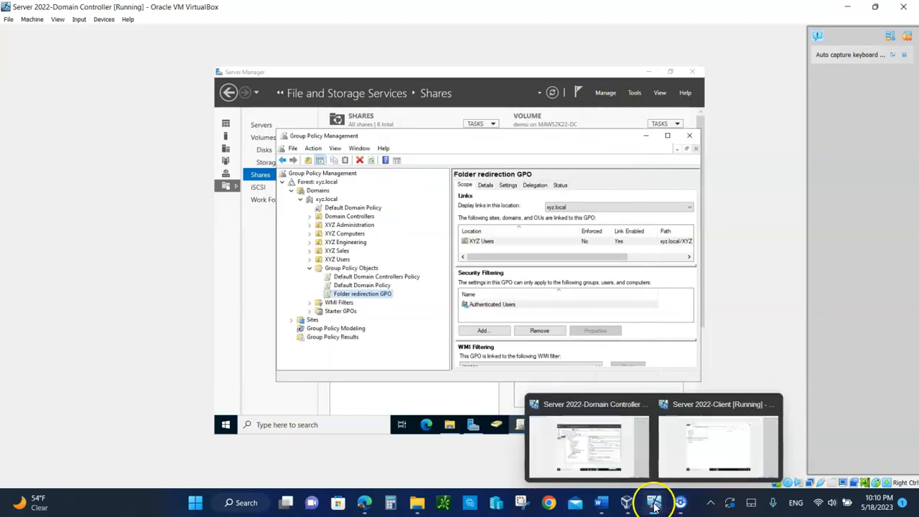
click(702, 456)
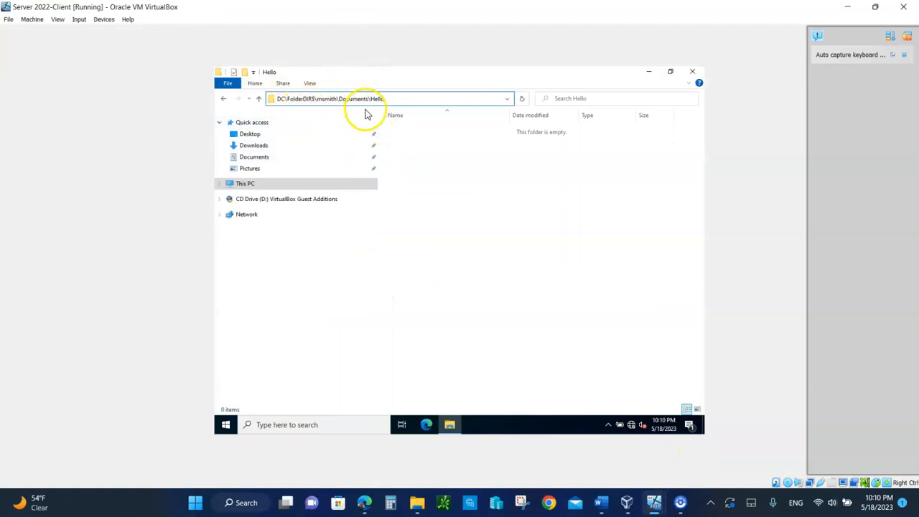
click(252, 159)
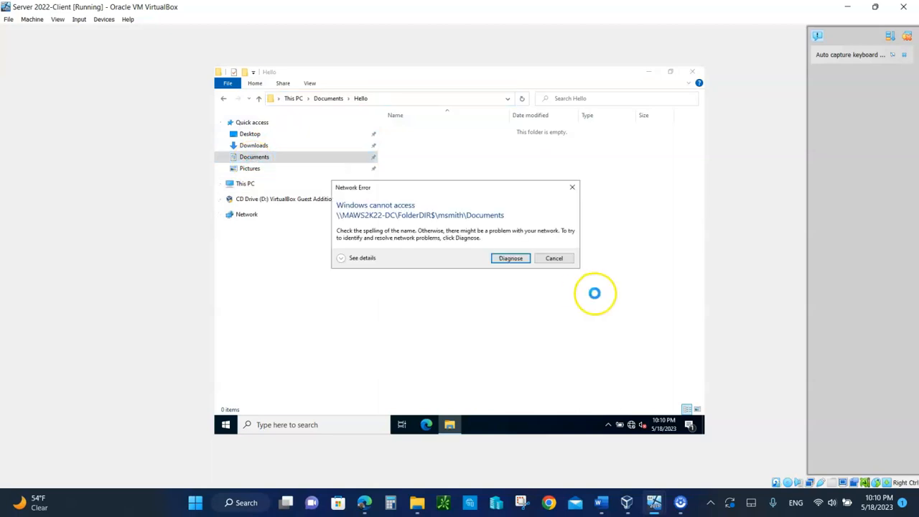
click(562, 265)
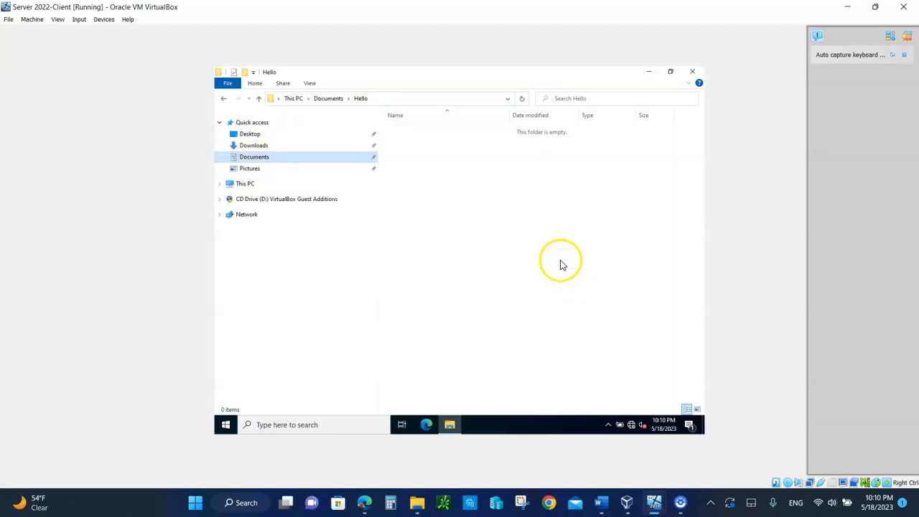
click(372, 100)
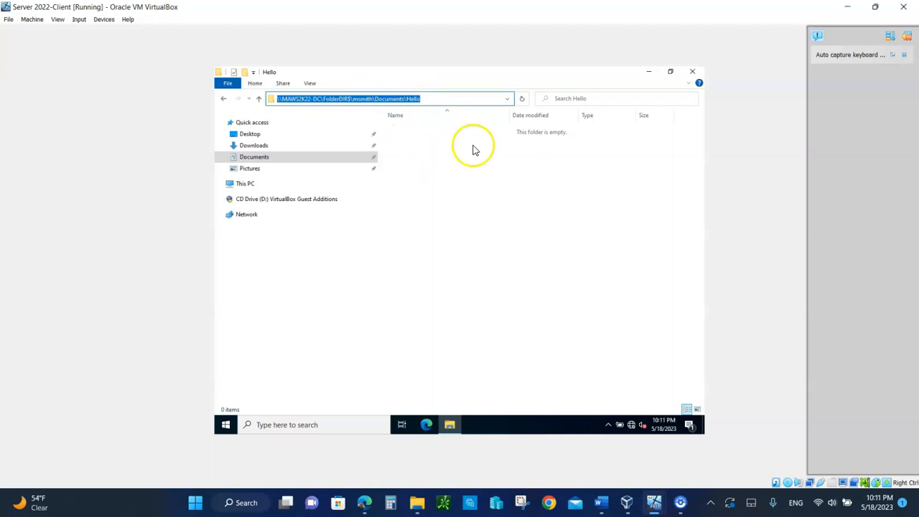
click(693, 73)
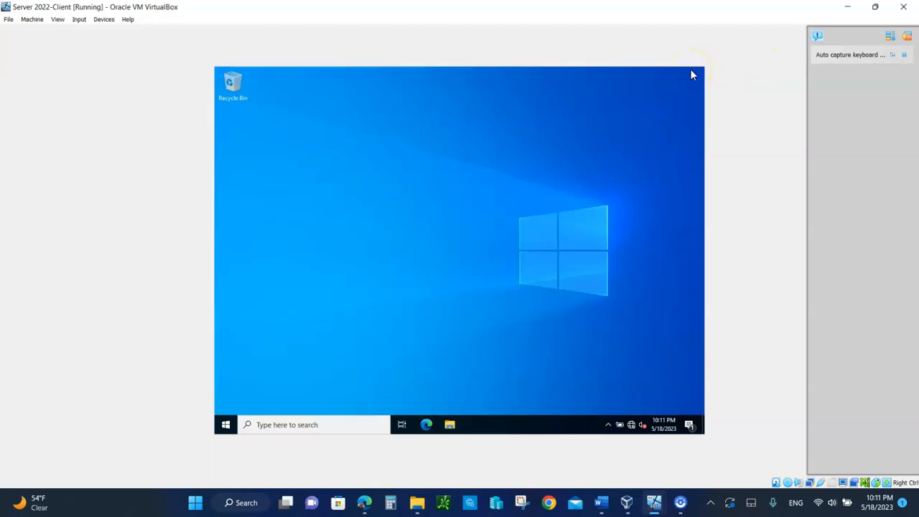